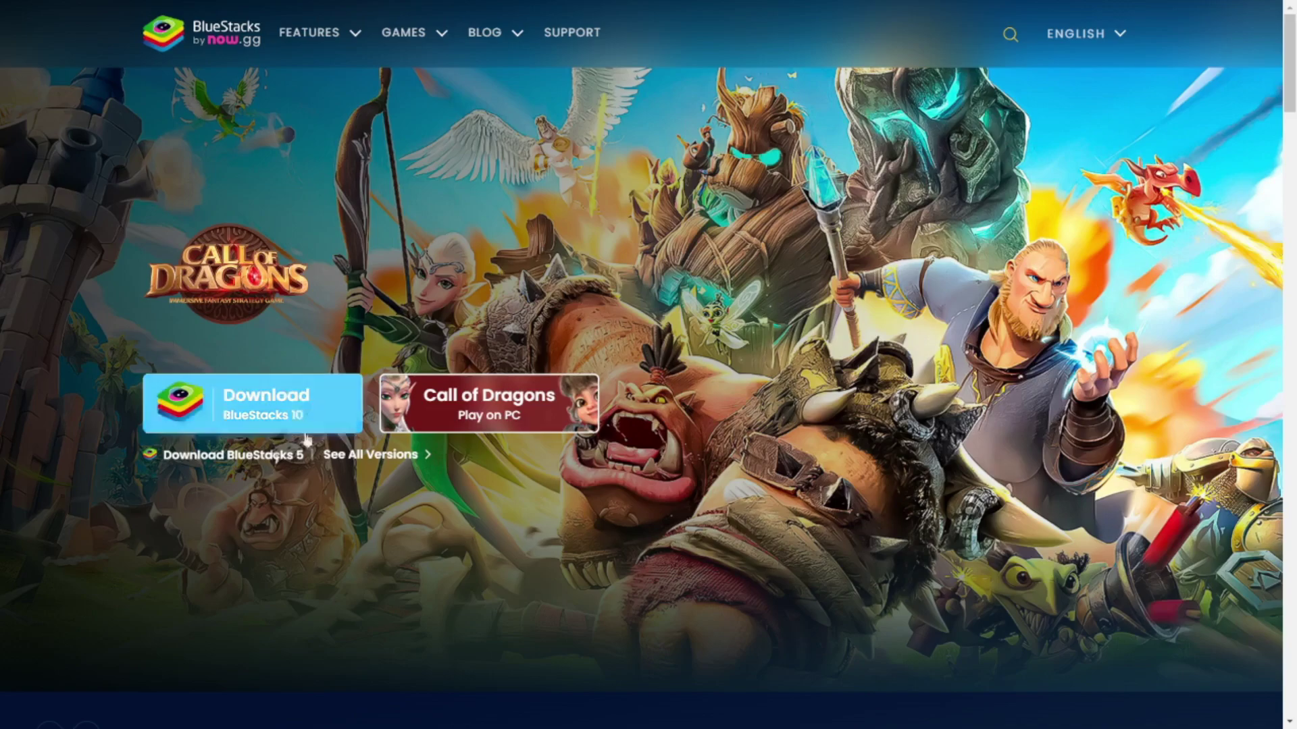
Step: Download the BlueStacks 10 installer from the BlueStacks website and start the installation with the default settings
left_click(198, 396)
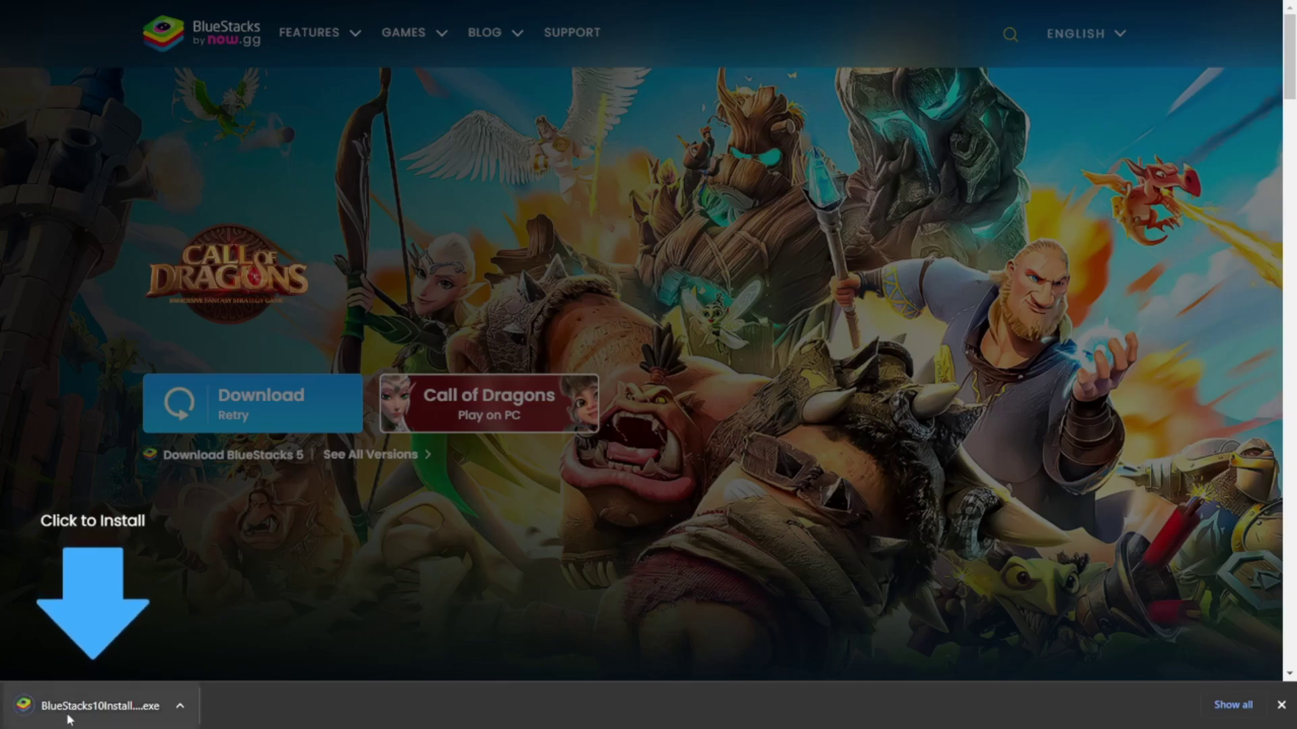
mouse_move(259, 707)
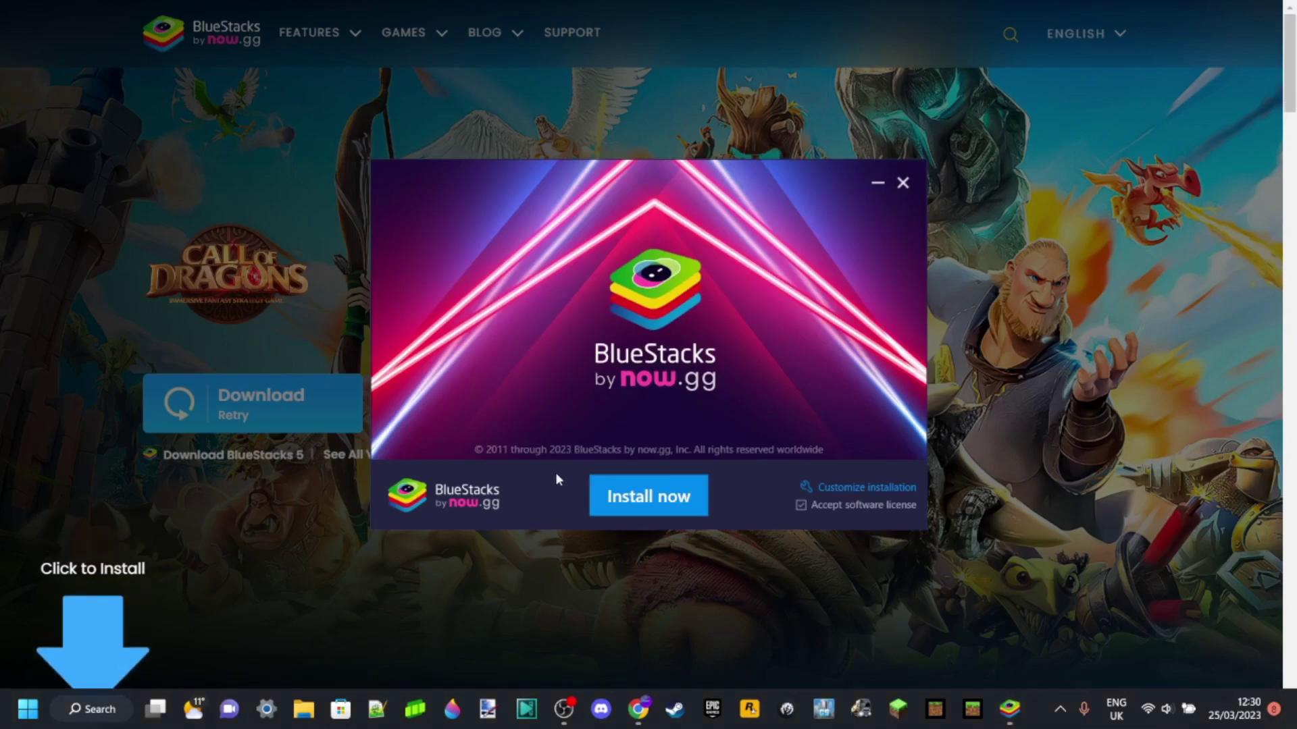
left_click(631, 497)
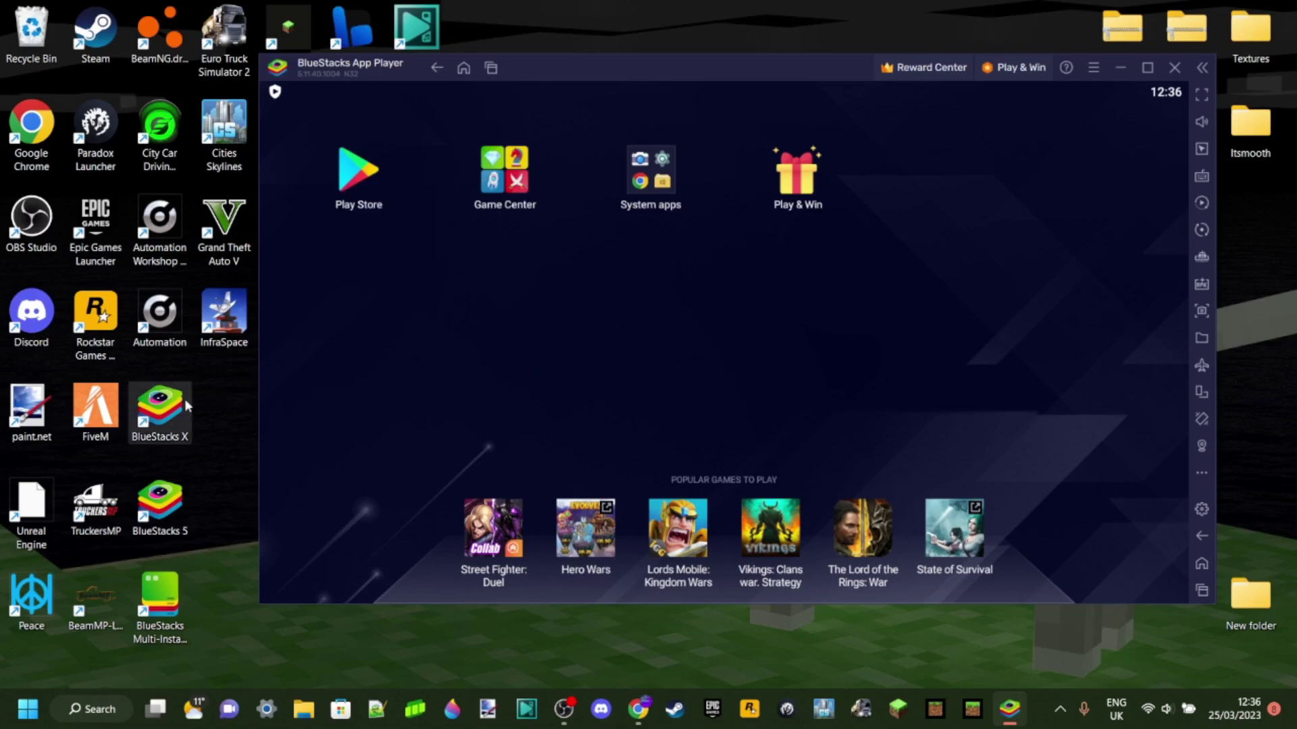
left_click(169, 424)
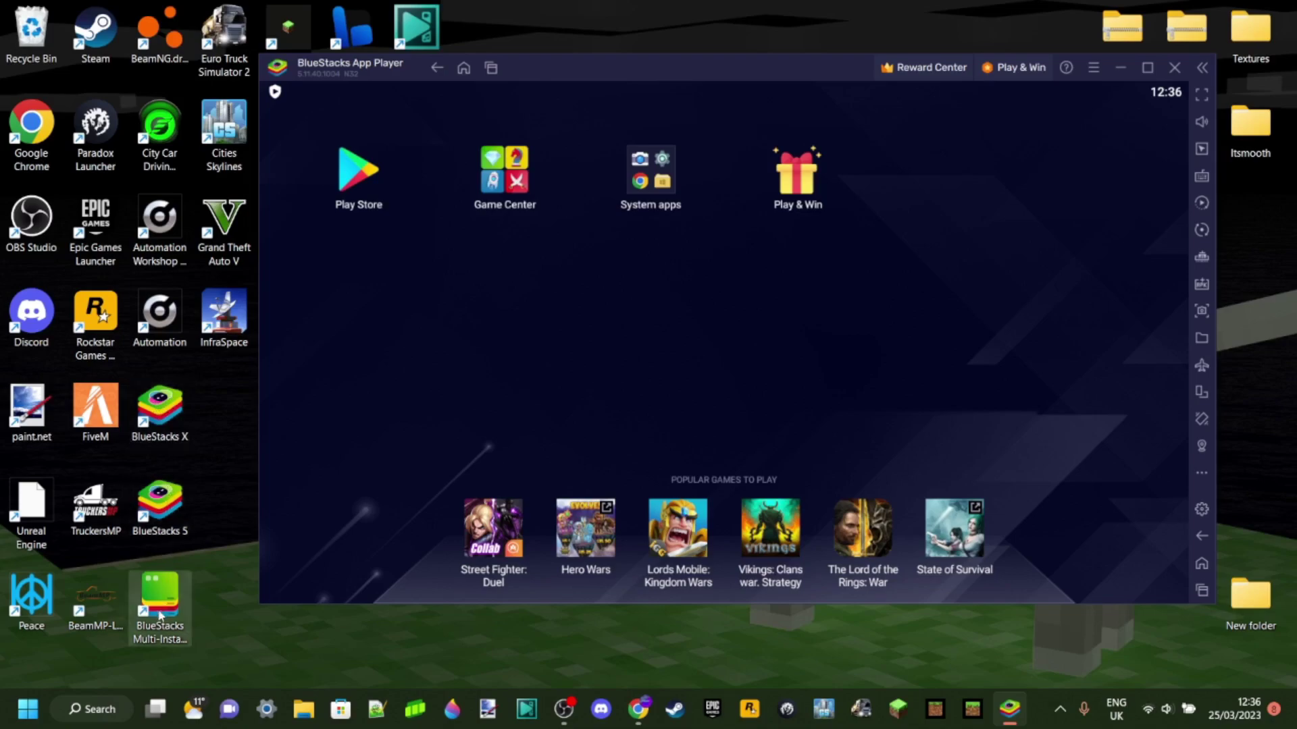
right_click(158, 405)
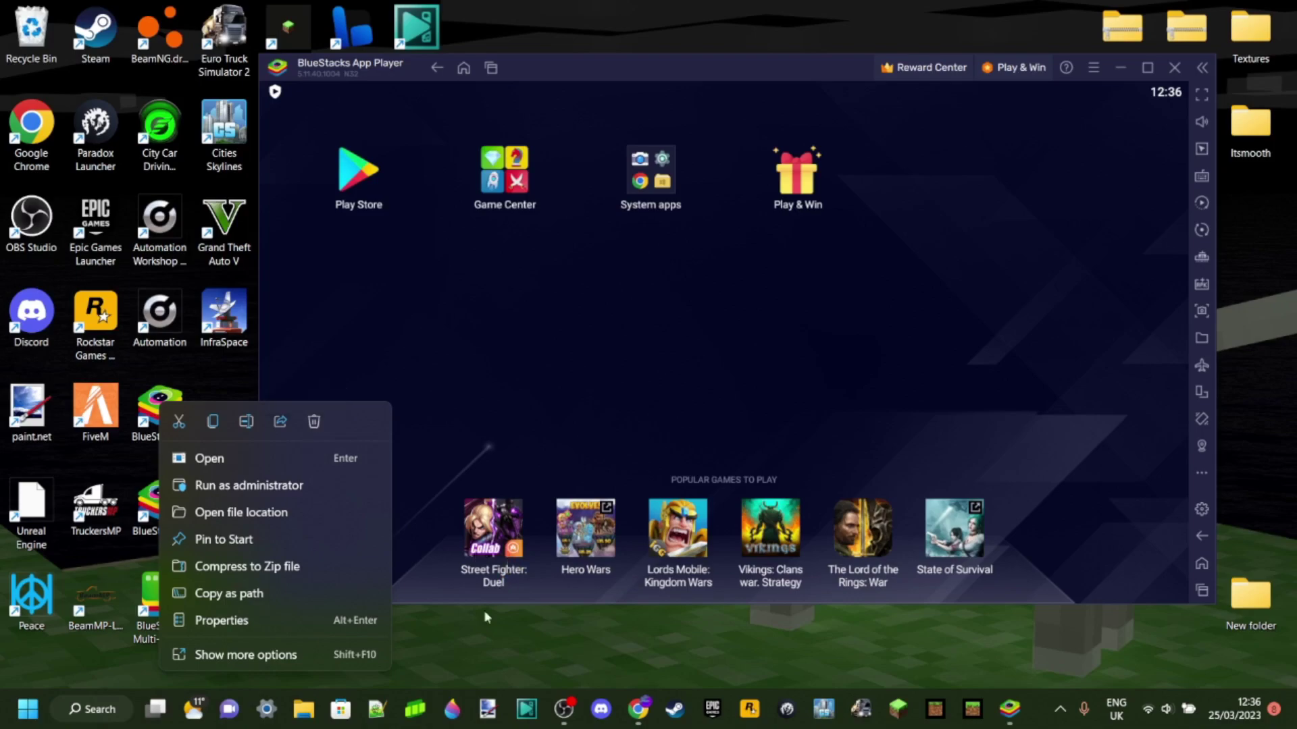
left_click(476, 628)
key("super")
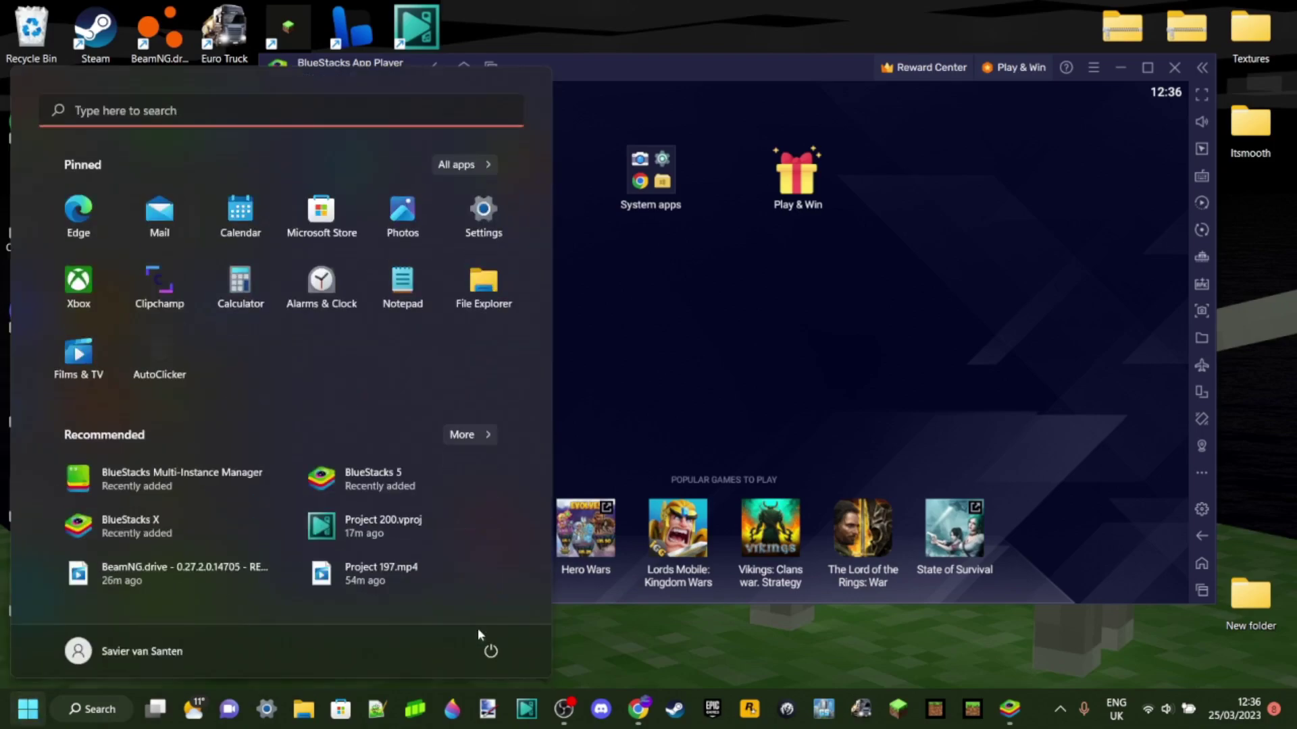
left_click(577, 621)
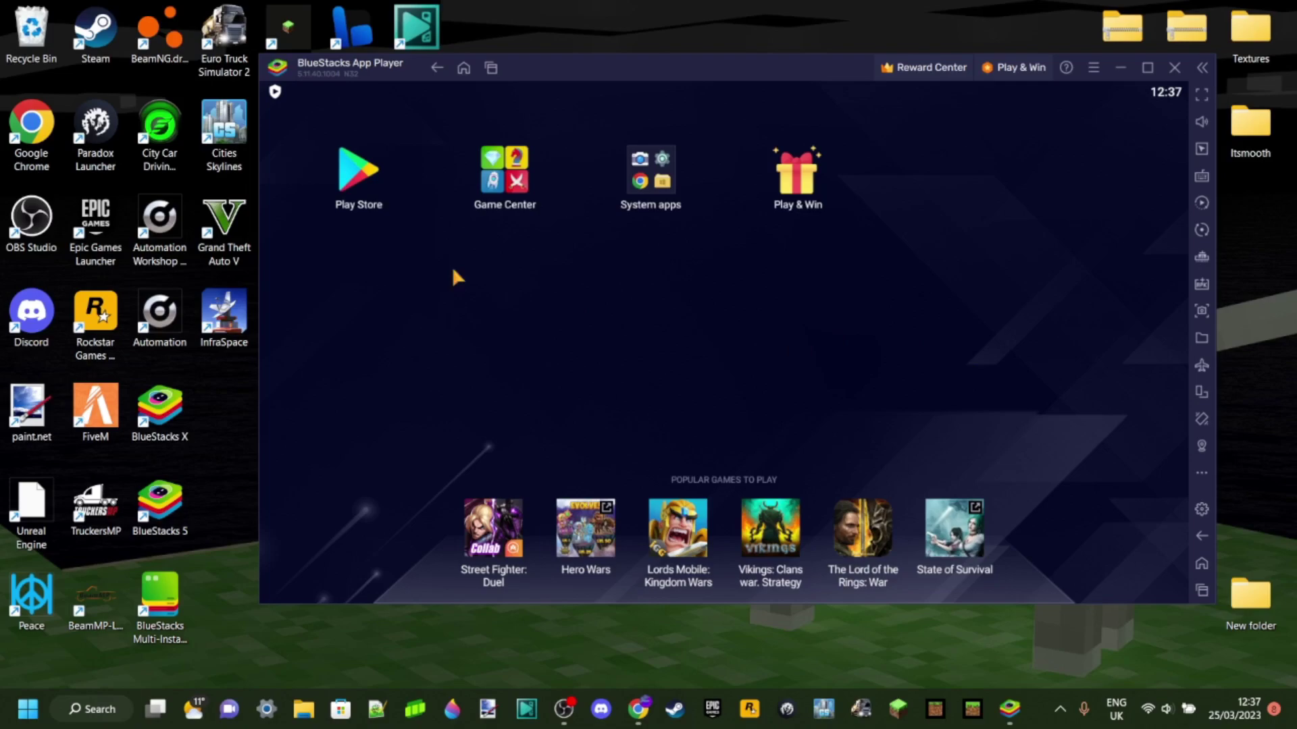
Step: Open the Play Store, browse the recommended apps and search for "minecraft"
left_click(358, 174)
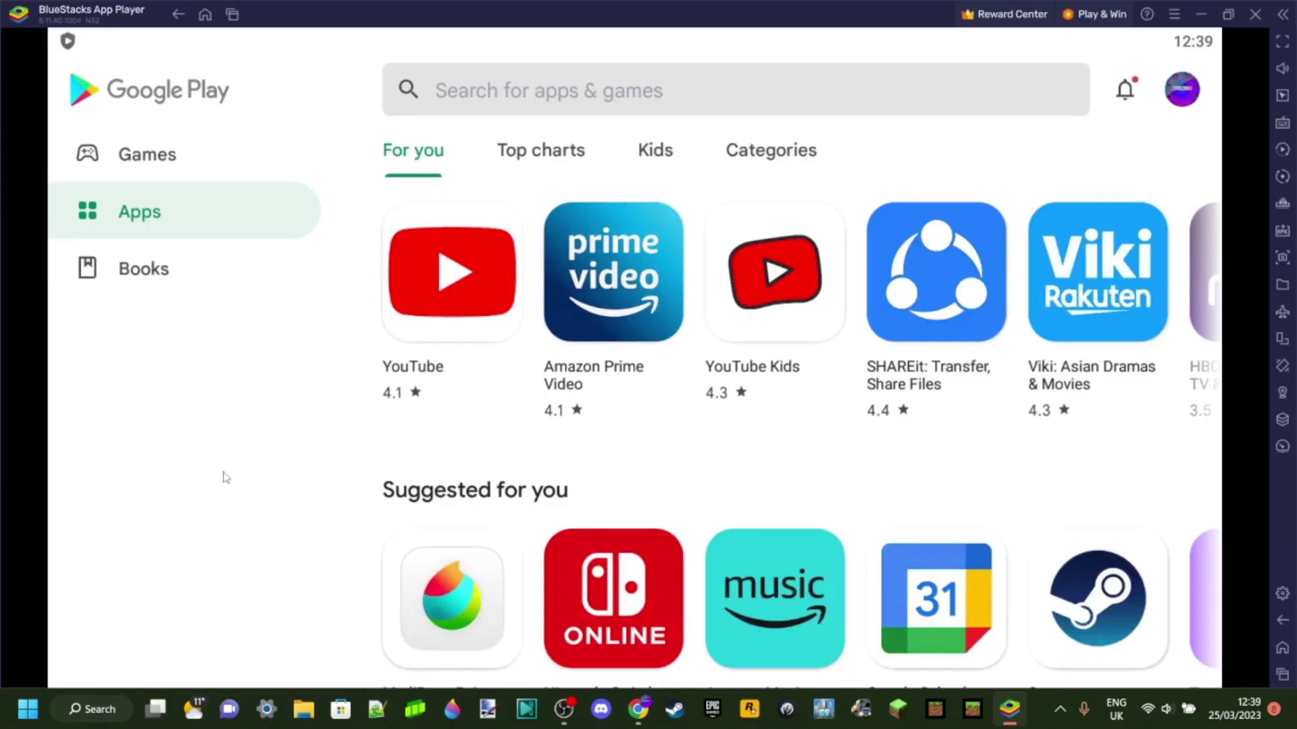
scroll(774, 358, "down", 5)
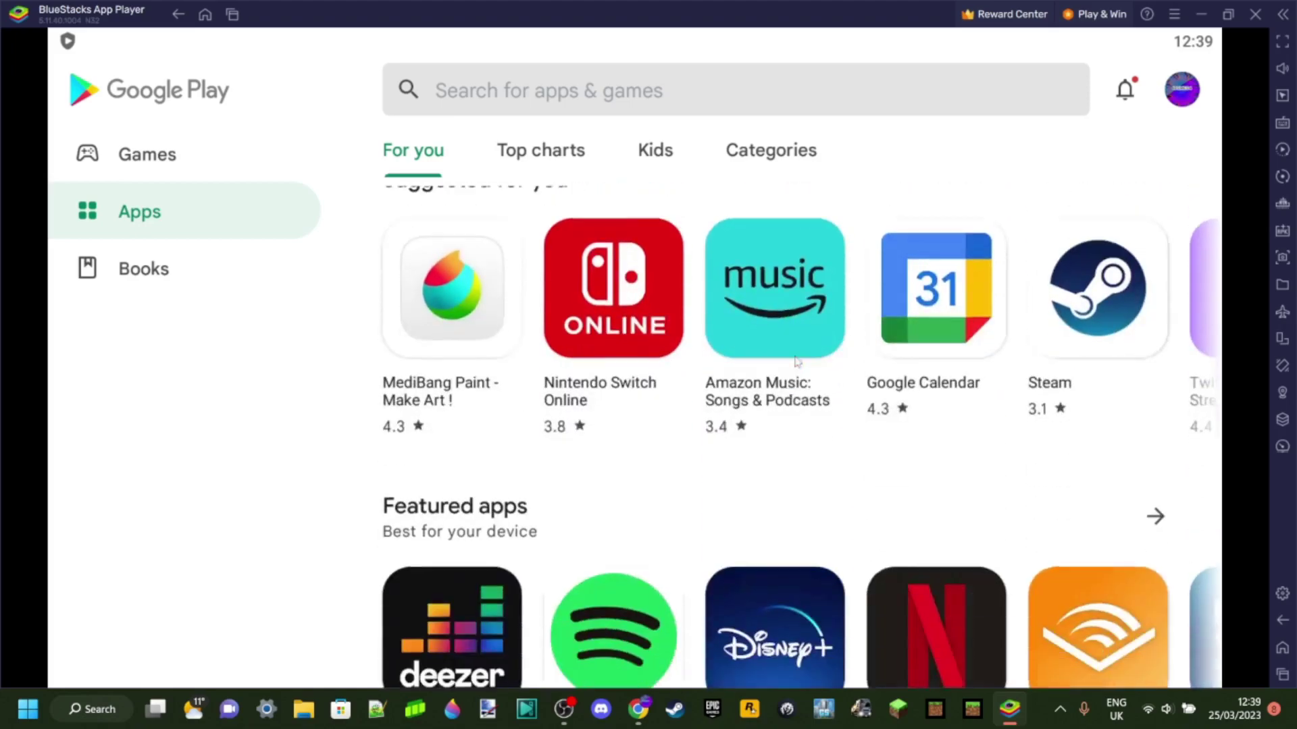
scroll(743, 358, "down", 6)
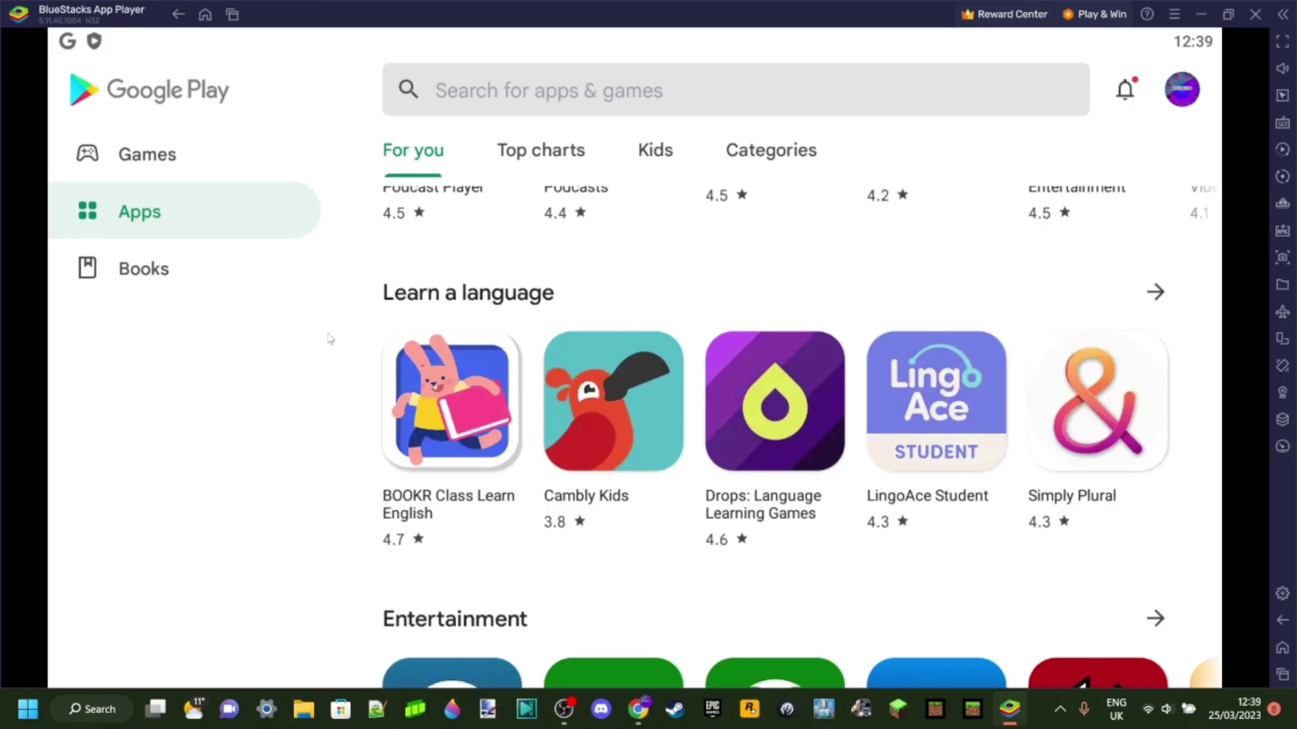
left_click(516, 108)
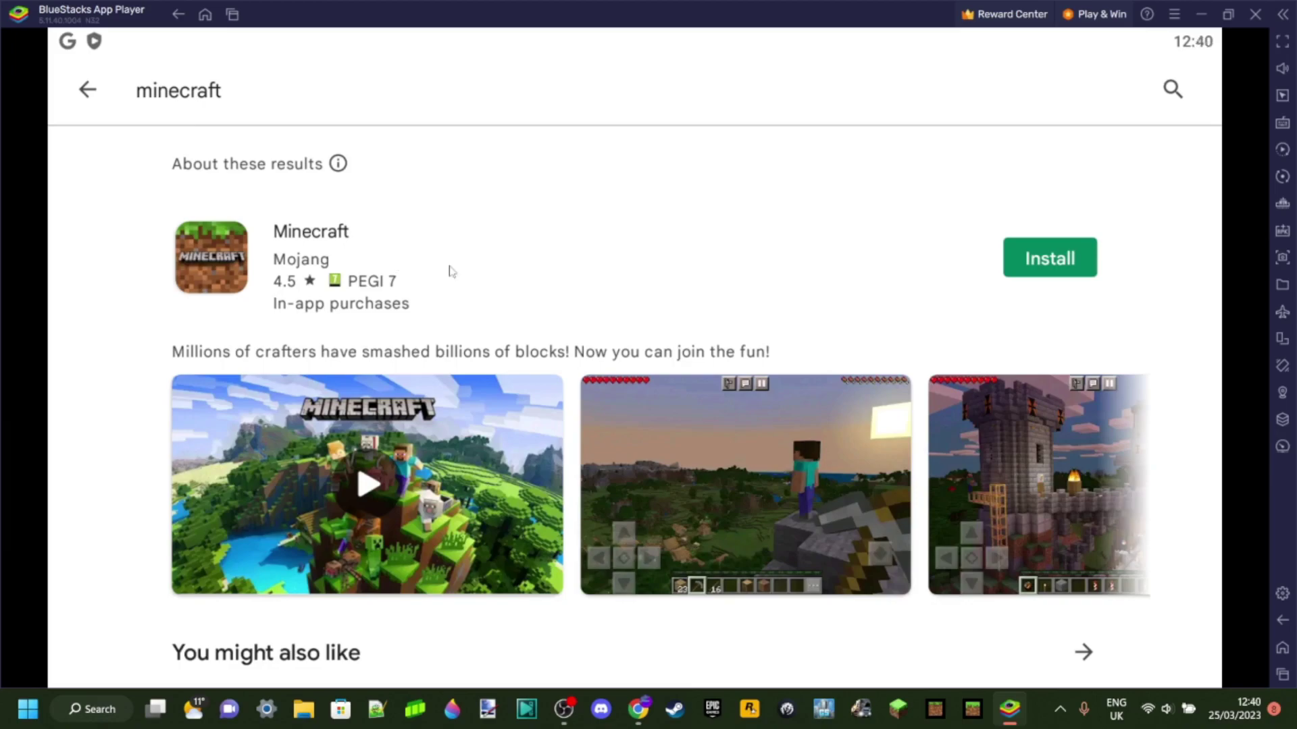
Step: Install Minecraft by Mojang from its store page and return to the BlueStacks home screen
left_click(216, 253)
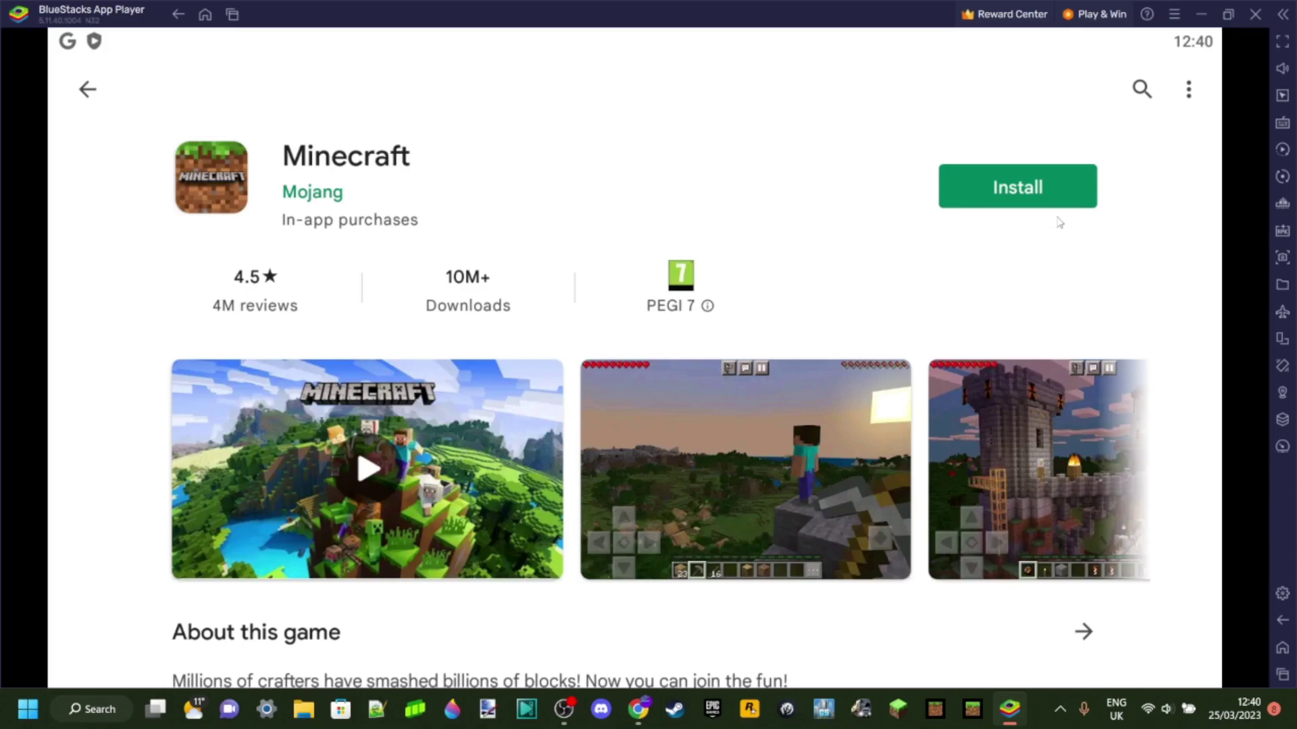
left_click(1040, 197)
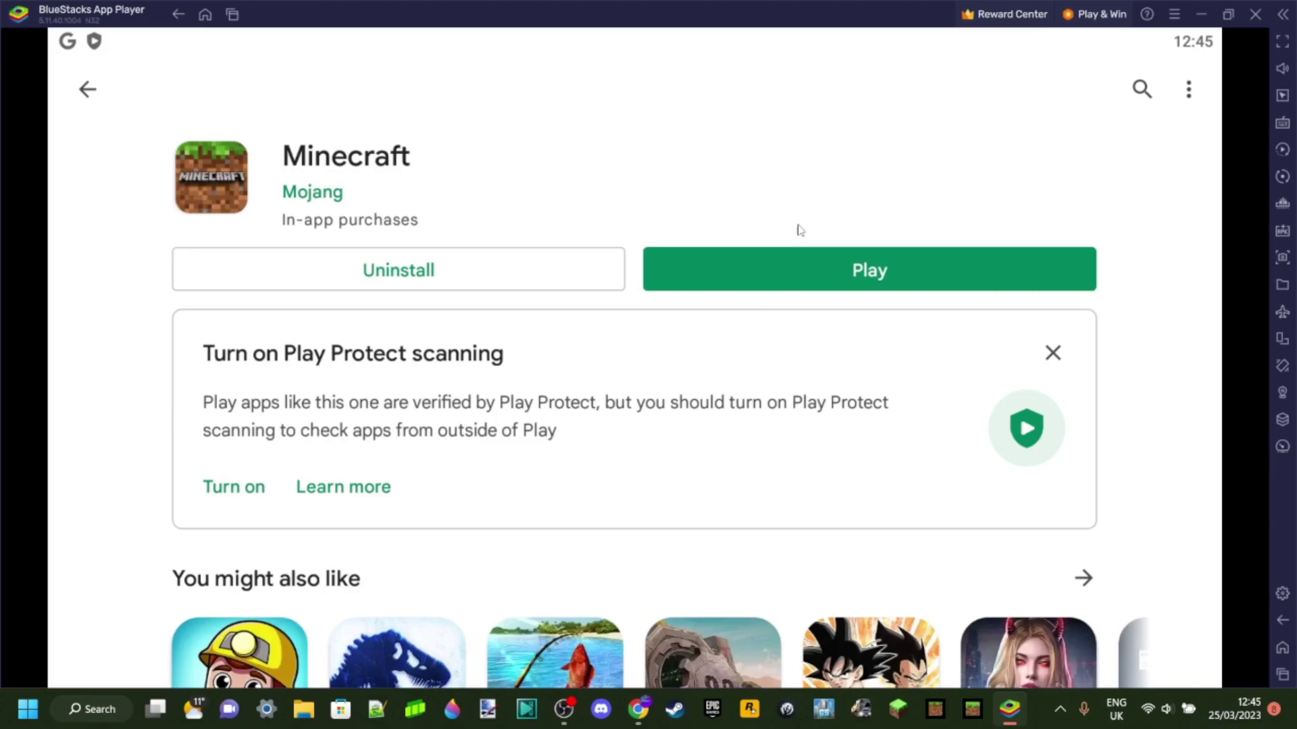
left_click(206, 16)
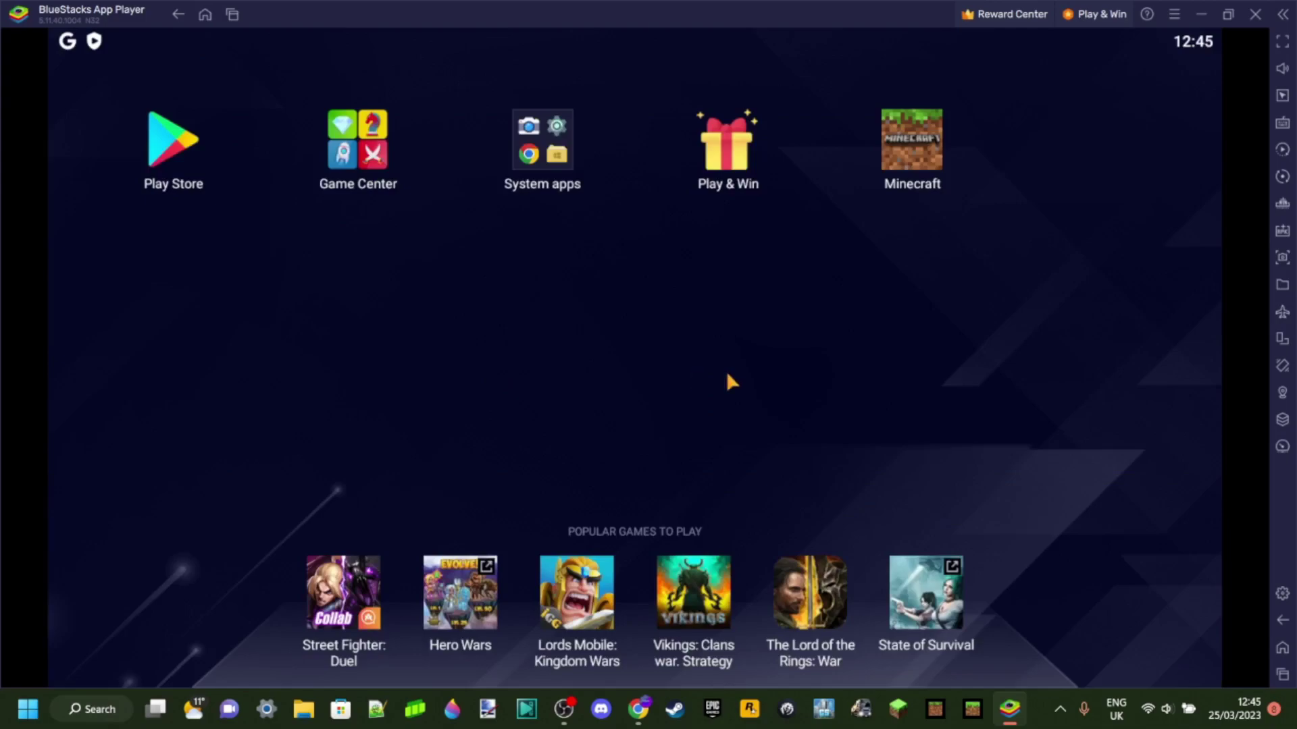
left_click(1206, 17)
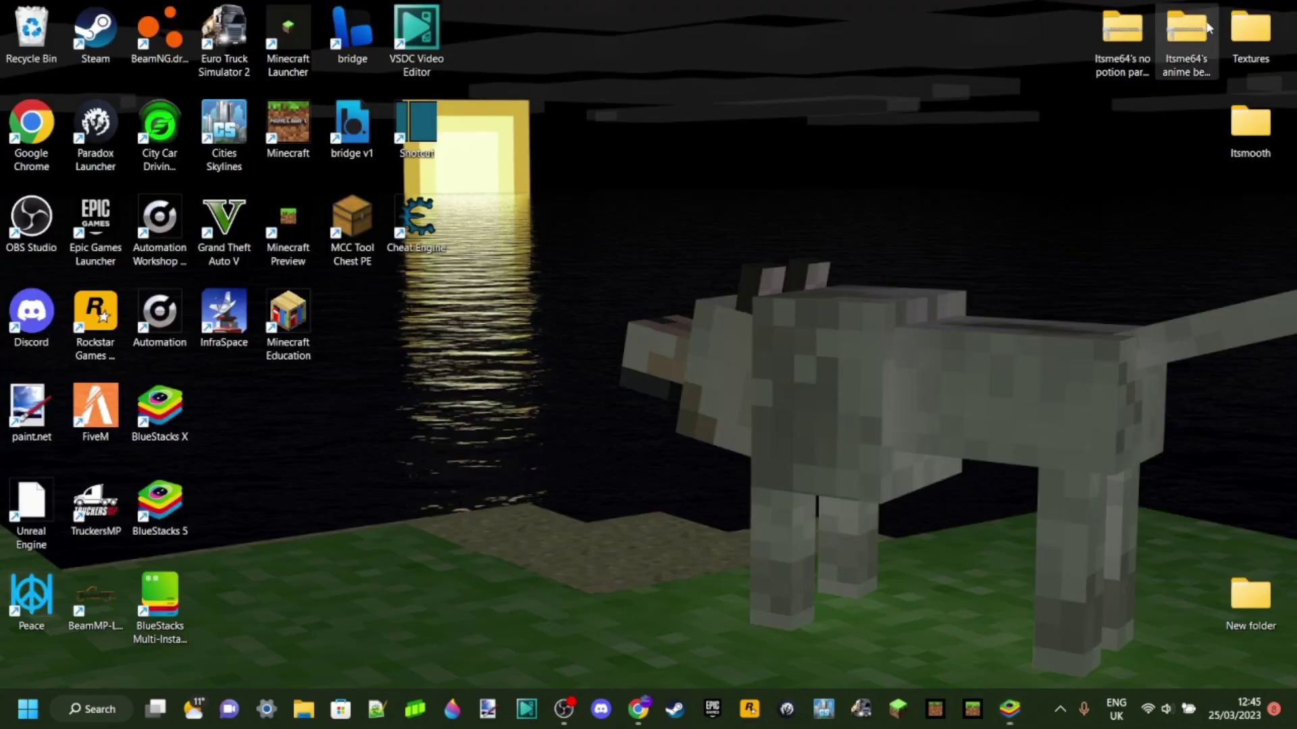
left_click(1009, 709)
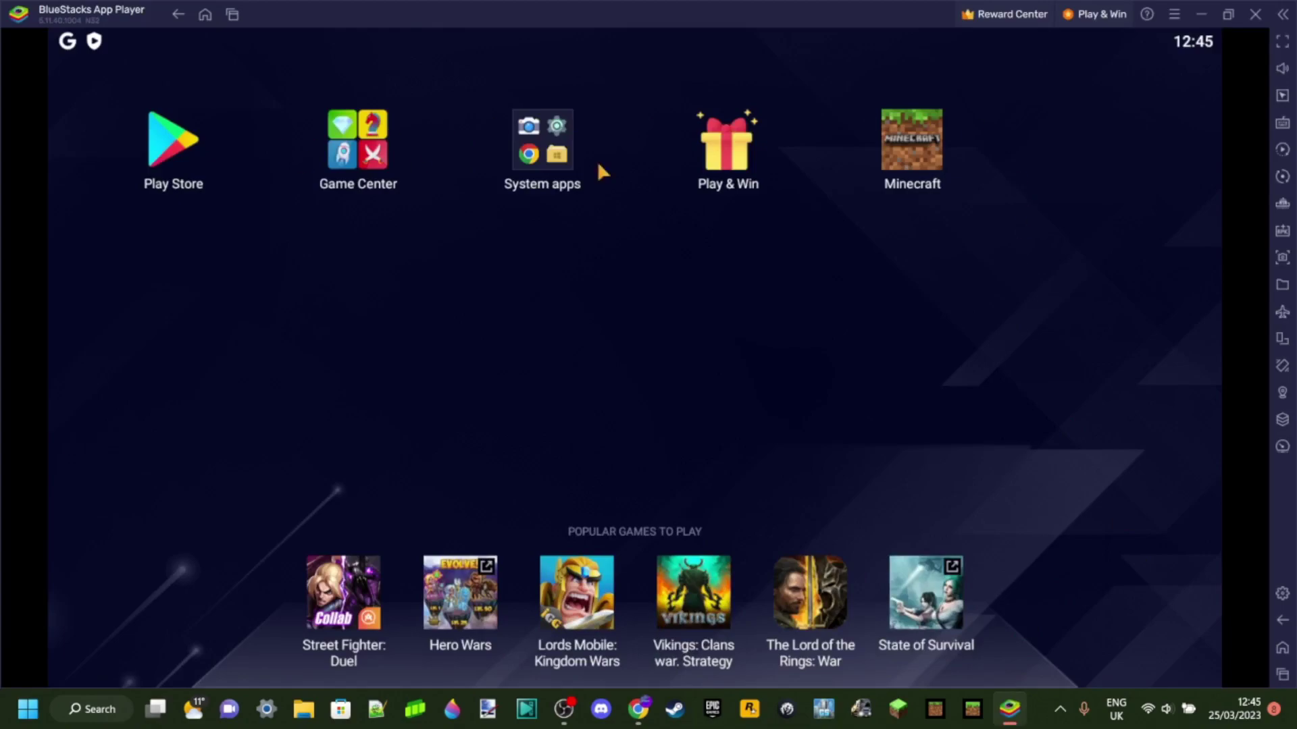
Step: Launch Minecraft, postponing the Pie 64-bit instance recommendation and dismissing the Microsoft Account sign-in offer
left_click(911, 148)
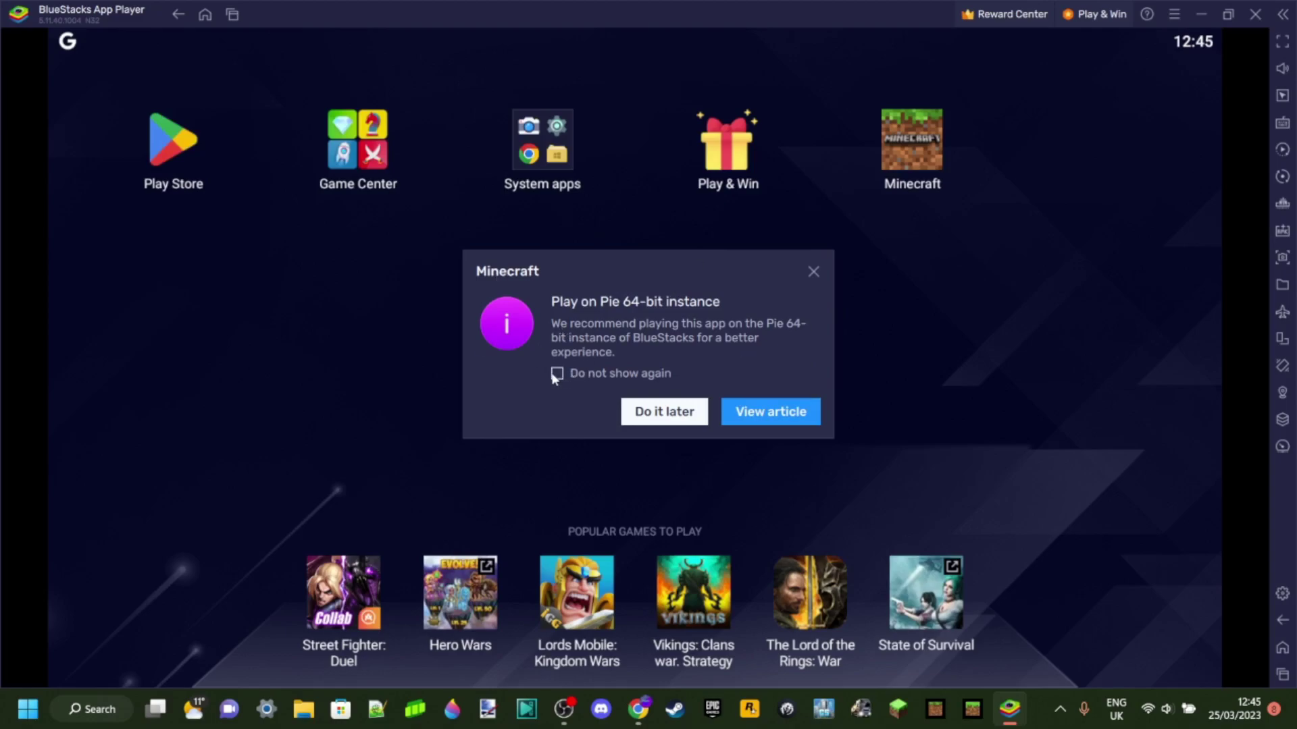
left_click(663, 412)
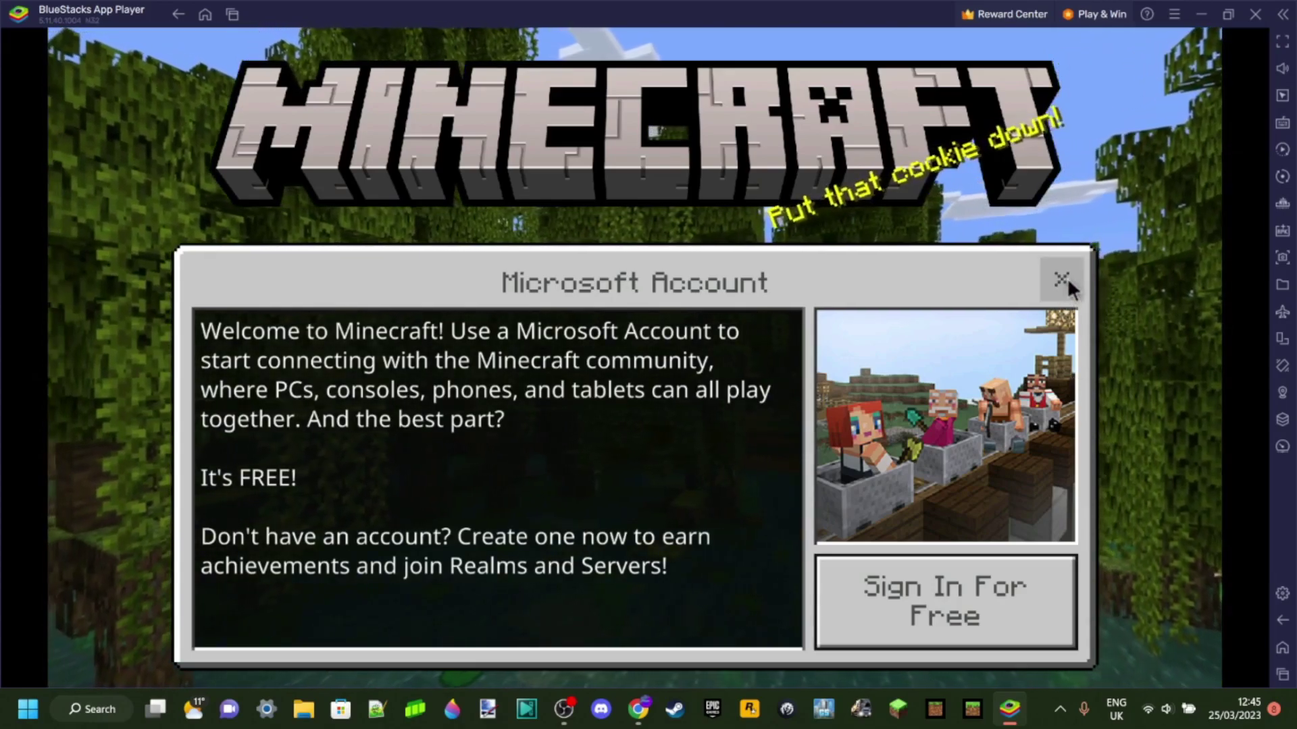
left_click(1063, 279)
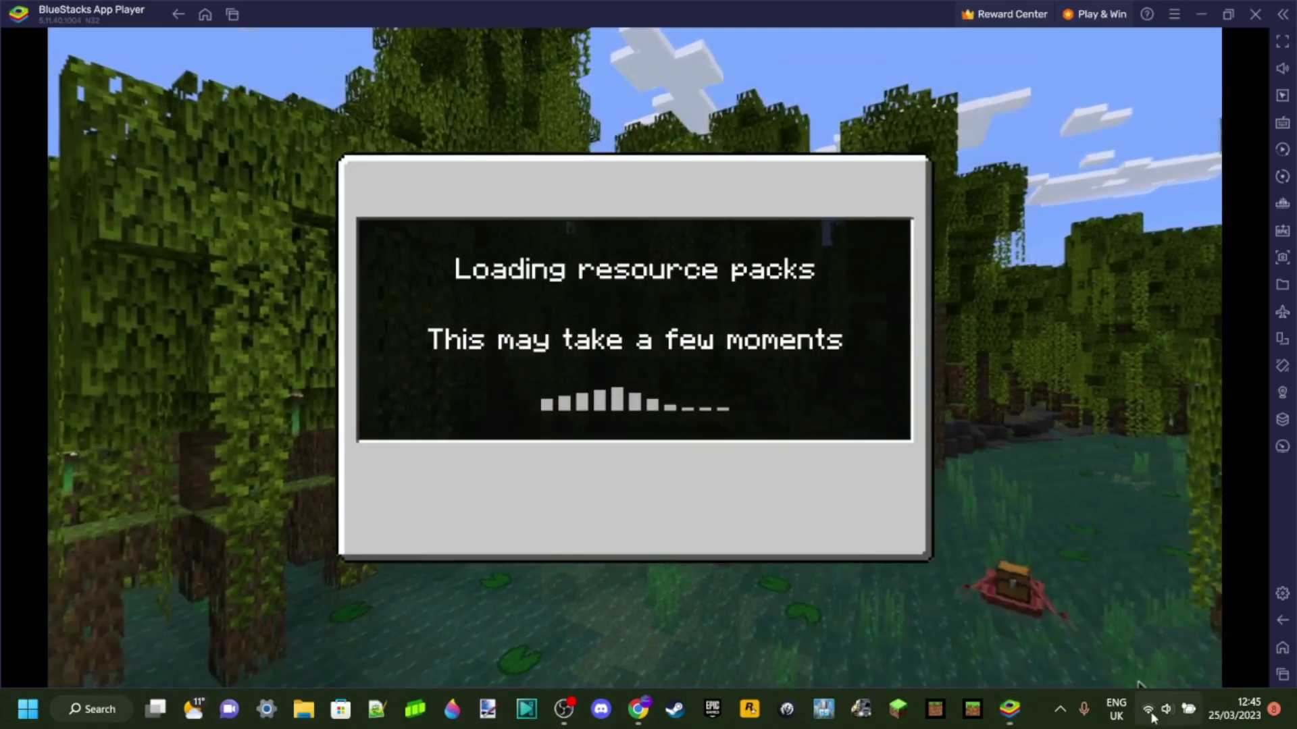
Step: Turn the Windows system volume all the way down and close the quick settings
left_click(1148, 710)
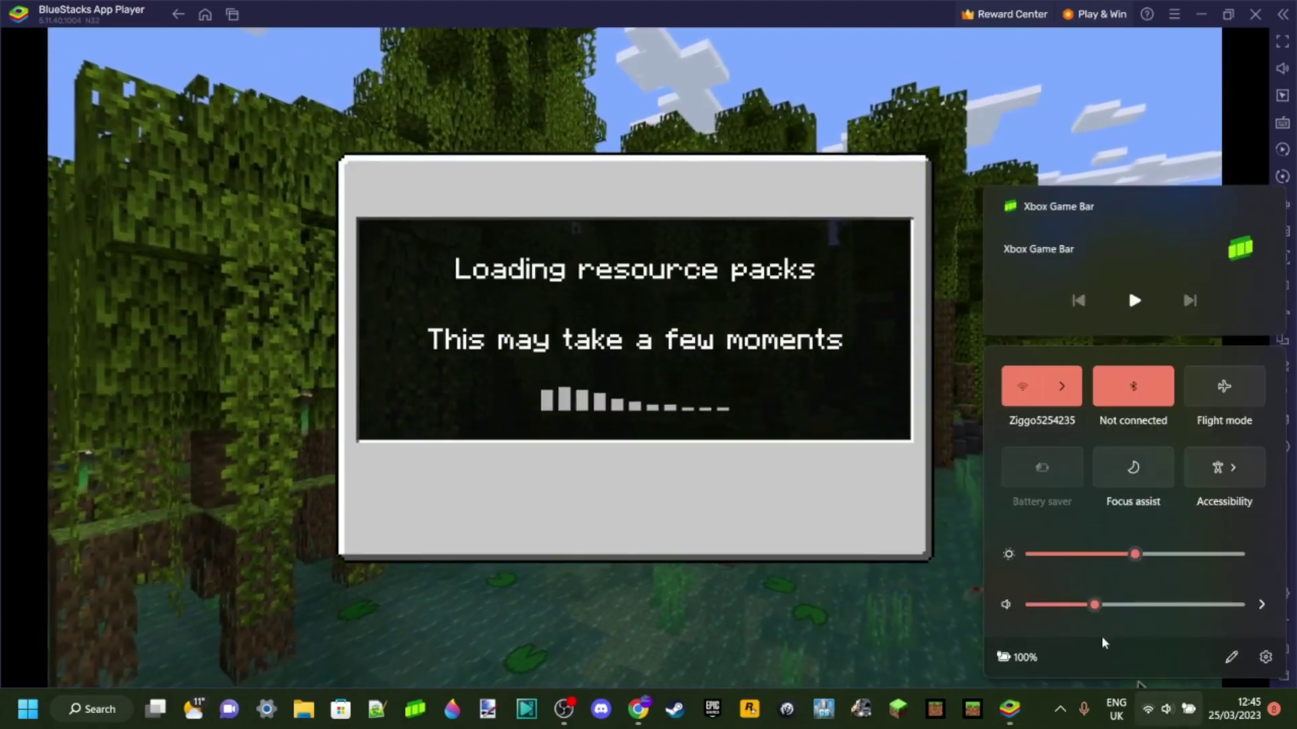
left_click_drag(1094, 605, 970, 620)
left_click(888, 622)
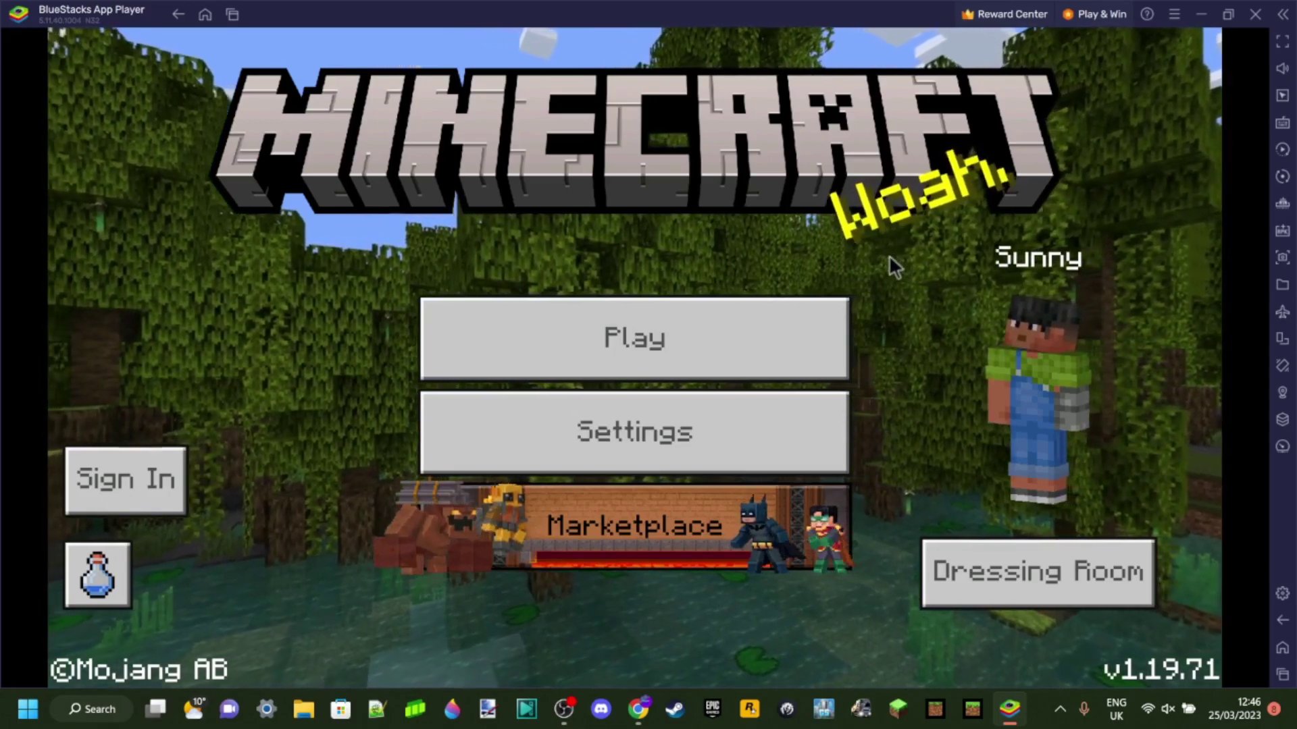
Step: Create a new Minecraft world named My World with the default Survival game mode and Normal difficulty
left_click(712, 316)
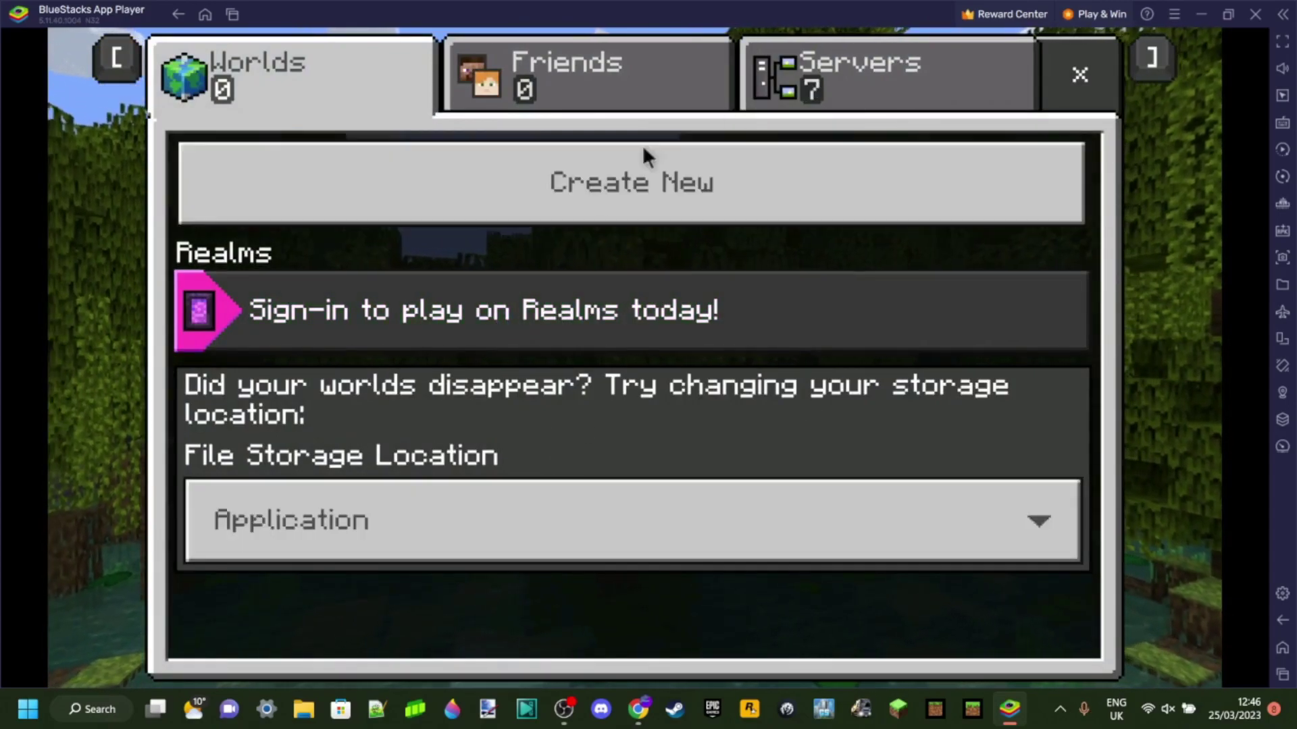
left_click(732, 202)
left_click(467, 172)
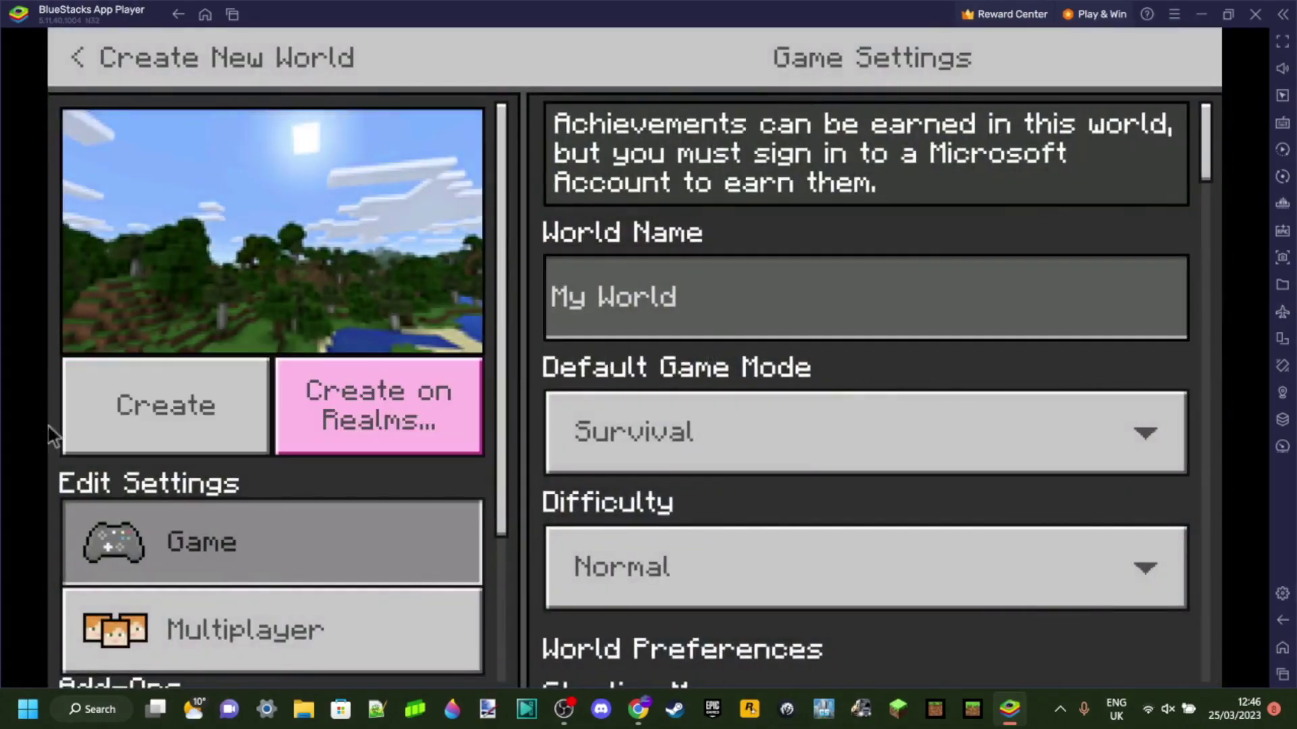
left_click(203, 432)
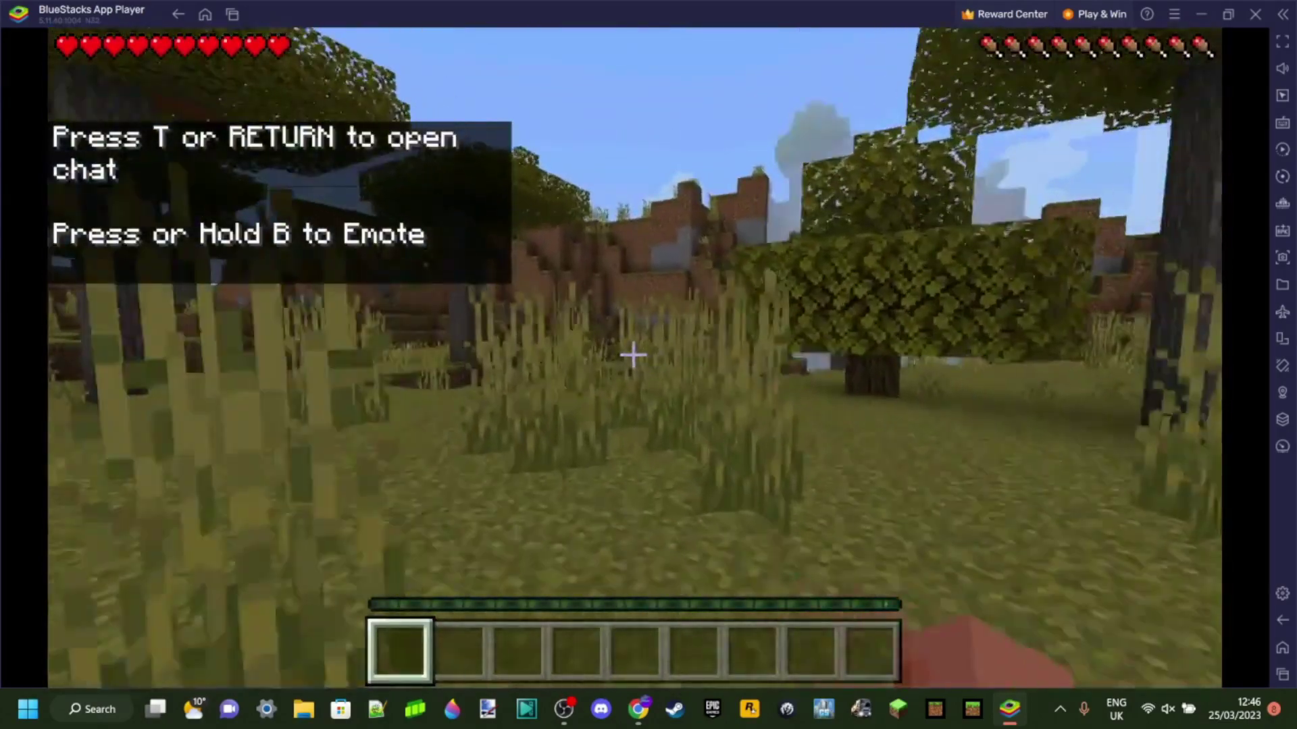
Step: Walk through the savanna in first-person view to try out the movement controls
key("w")
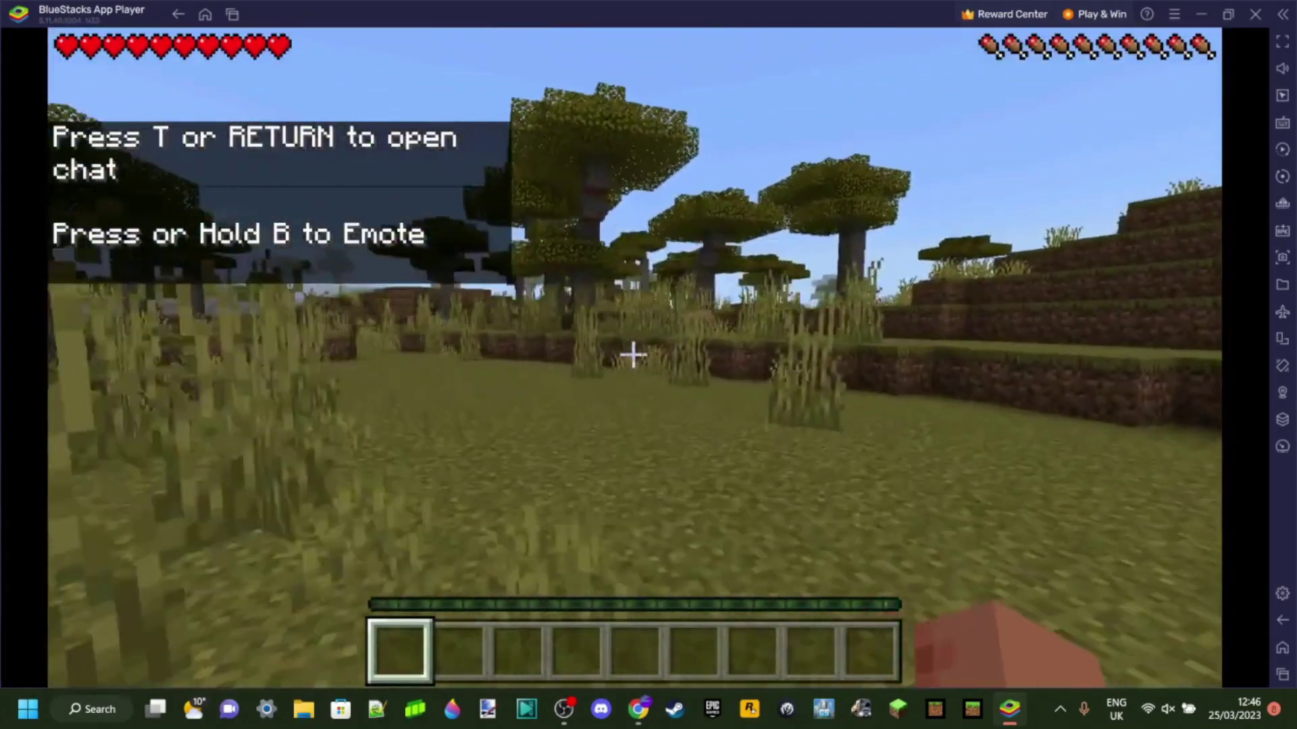
key("w")
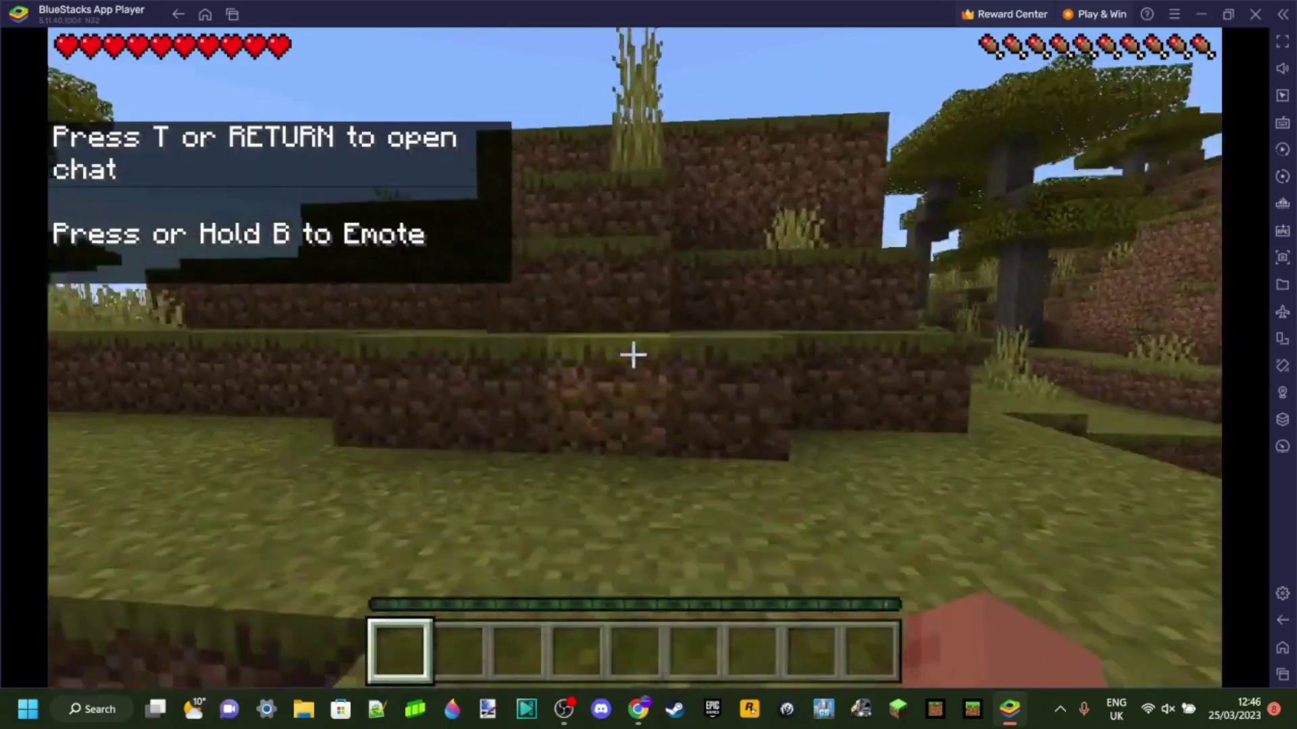
key("w")
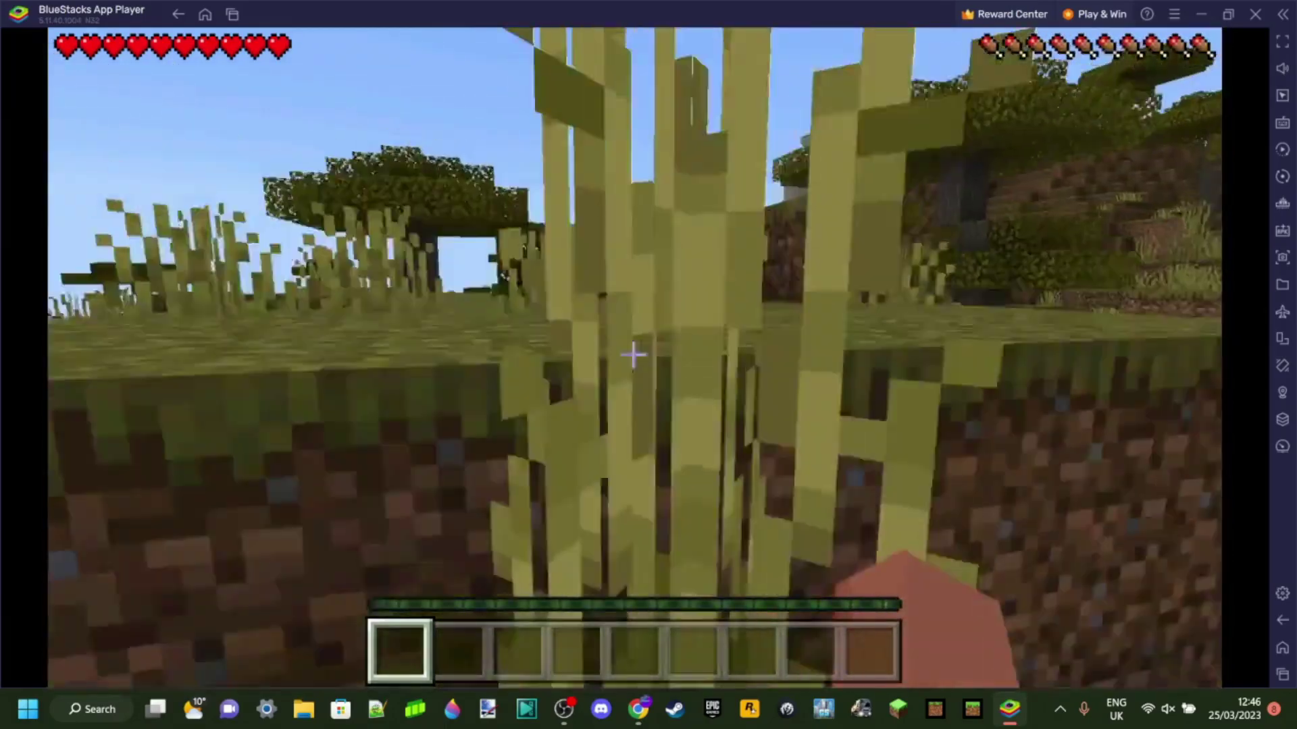
key("w")
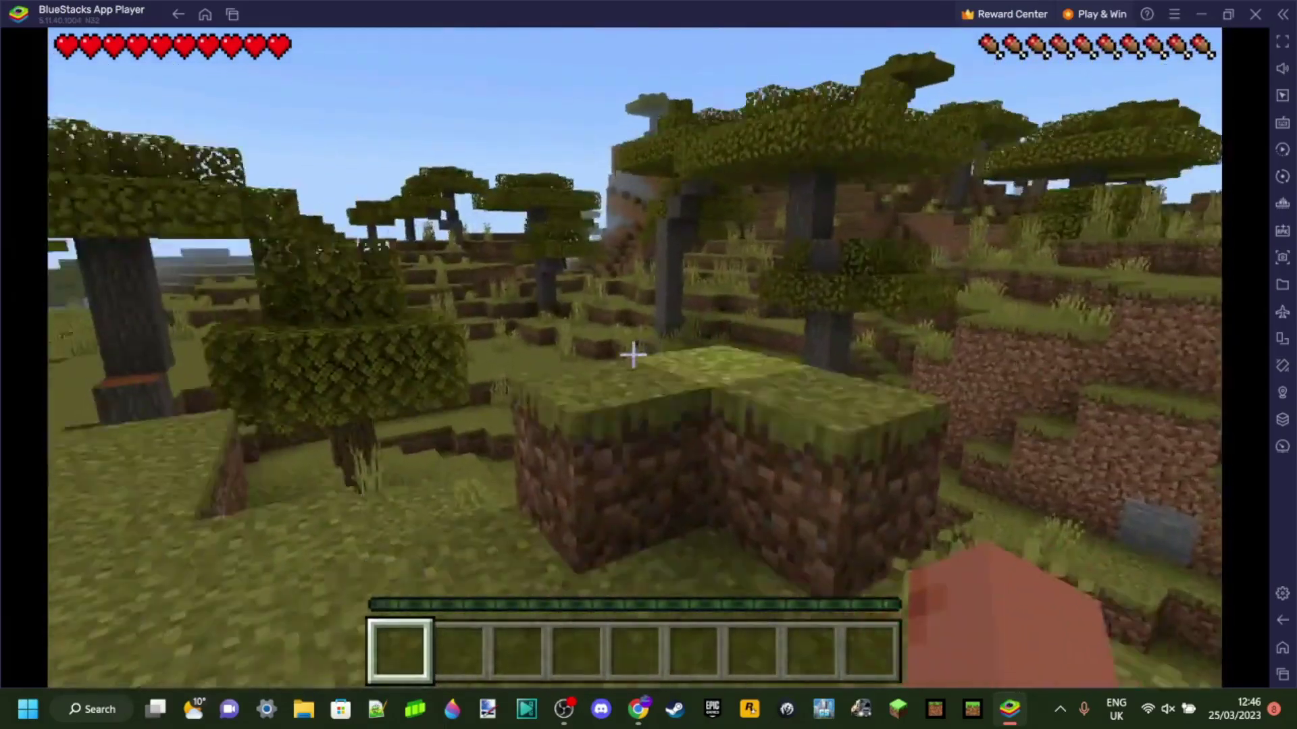
Step: Switch to the front-facing third-person view, walk the character around, and return to walking in first-person view
key("F5")
key("F5")
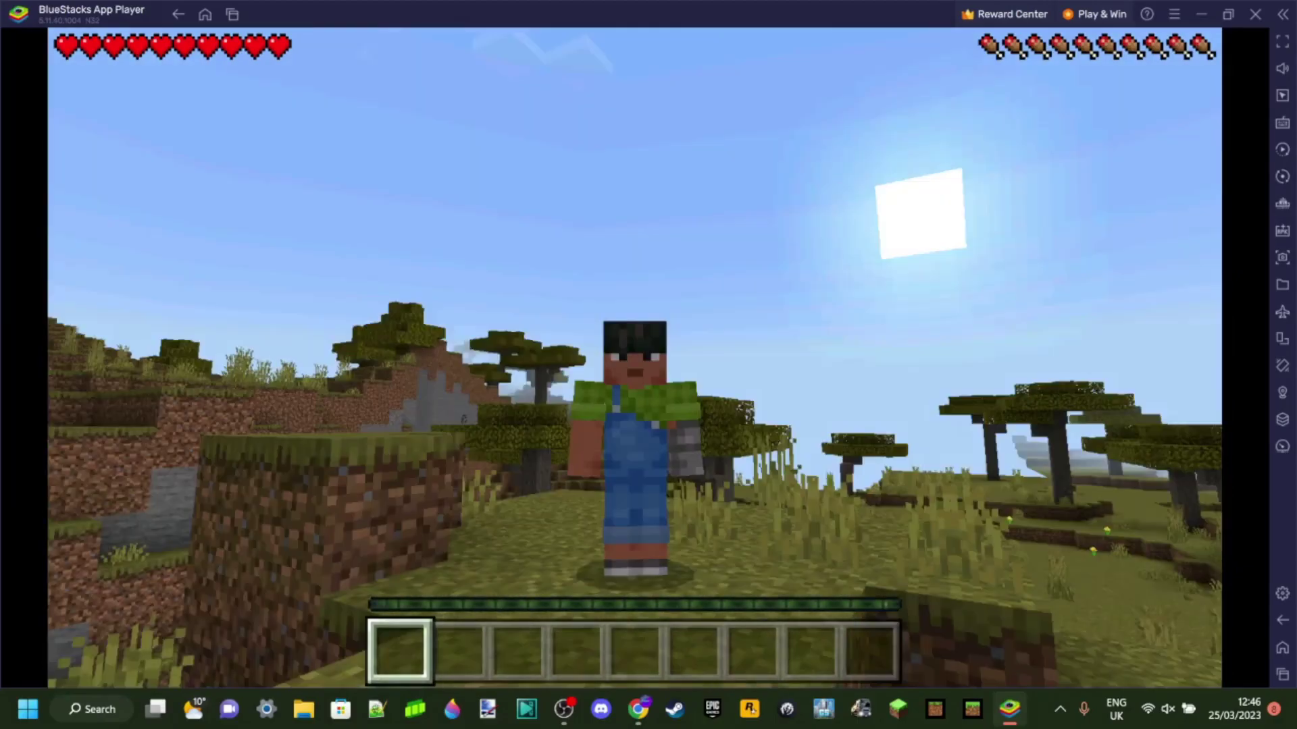
key("w")
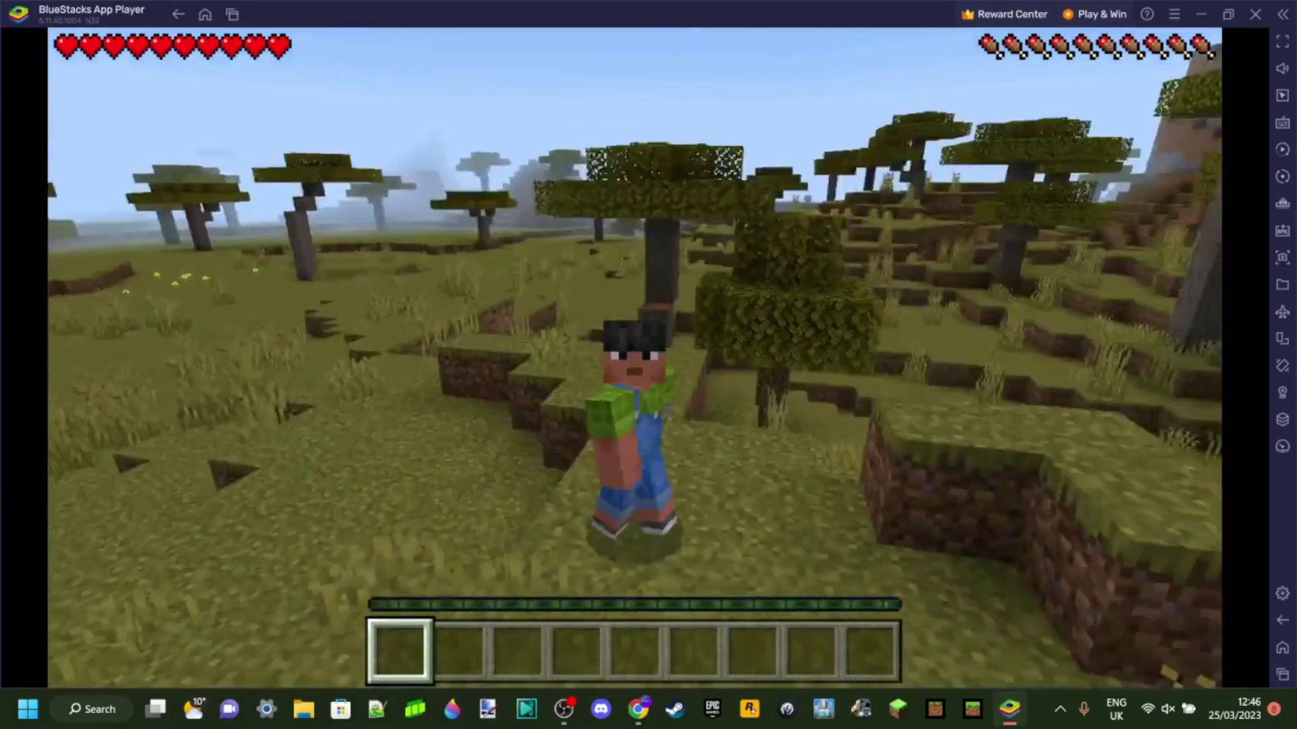
key("s")
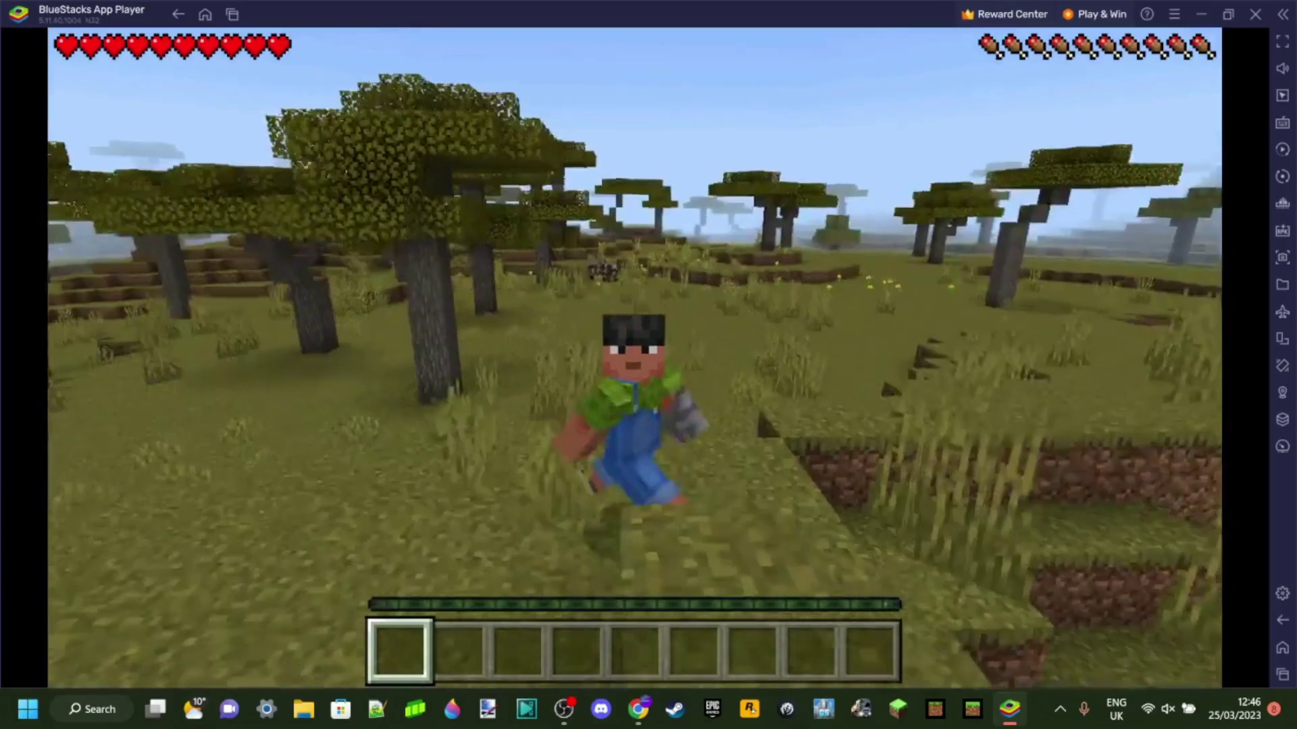
key("s")
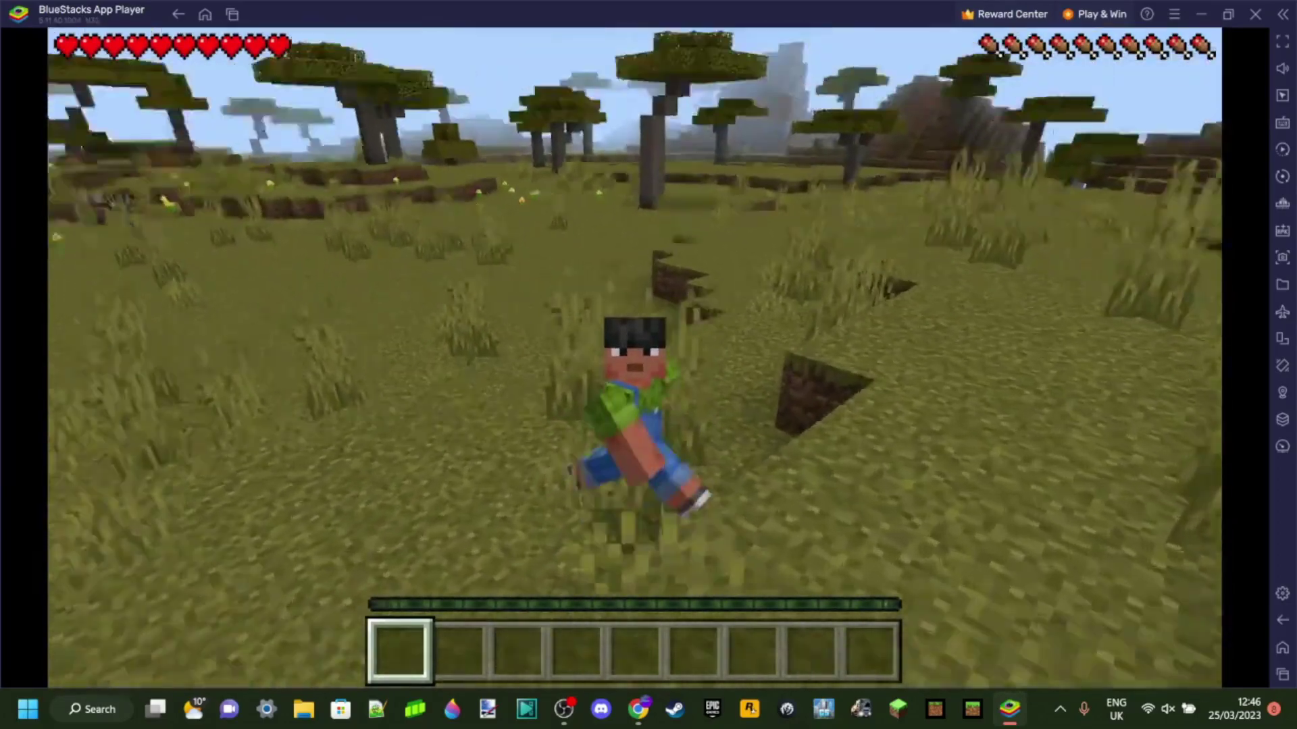
key("s")
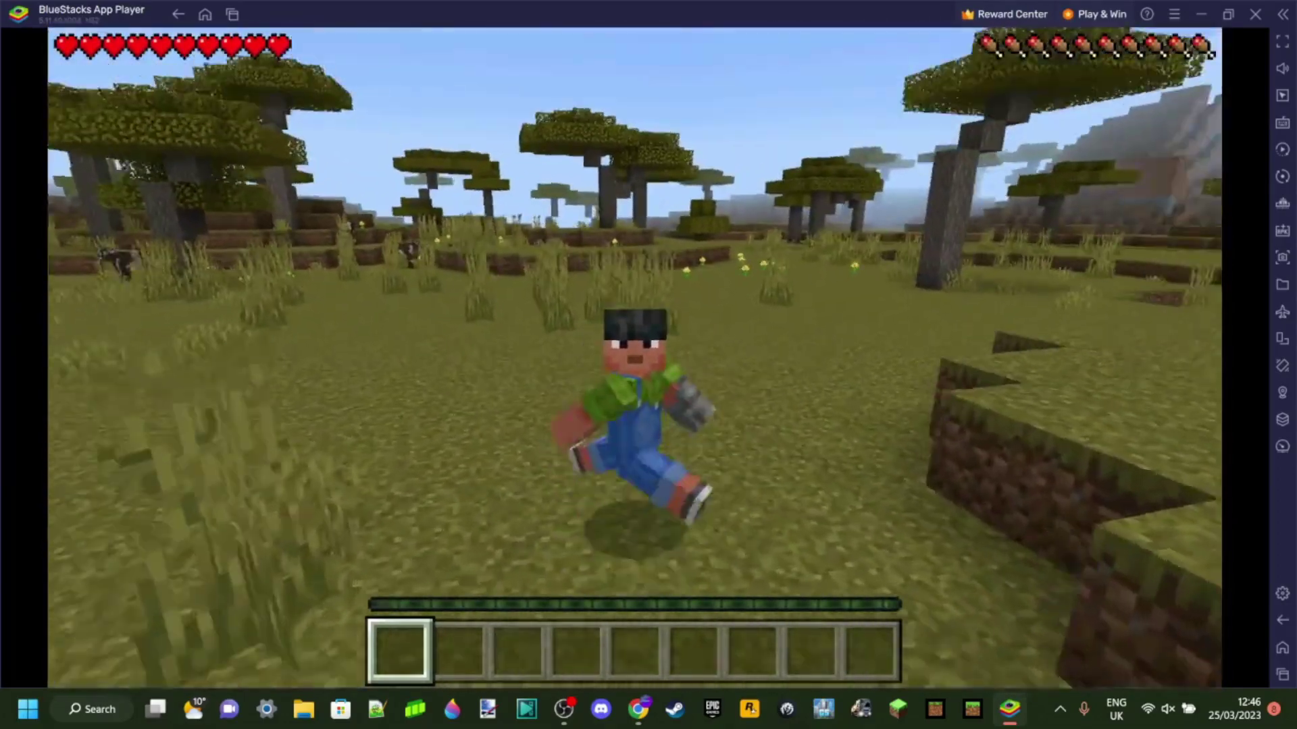
key("w")
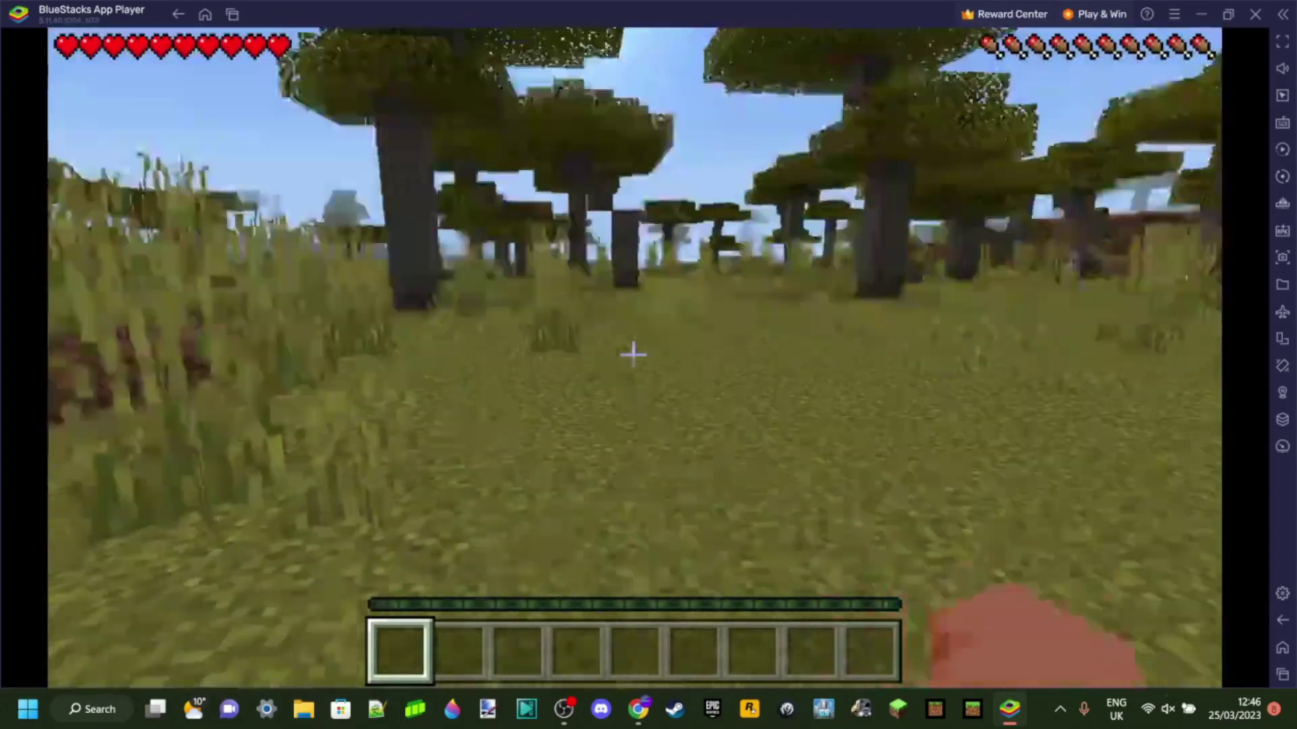
key("w")
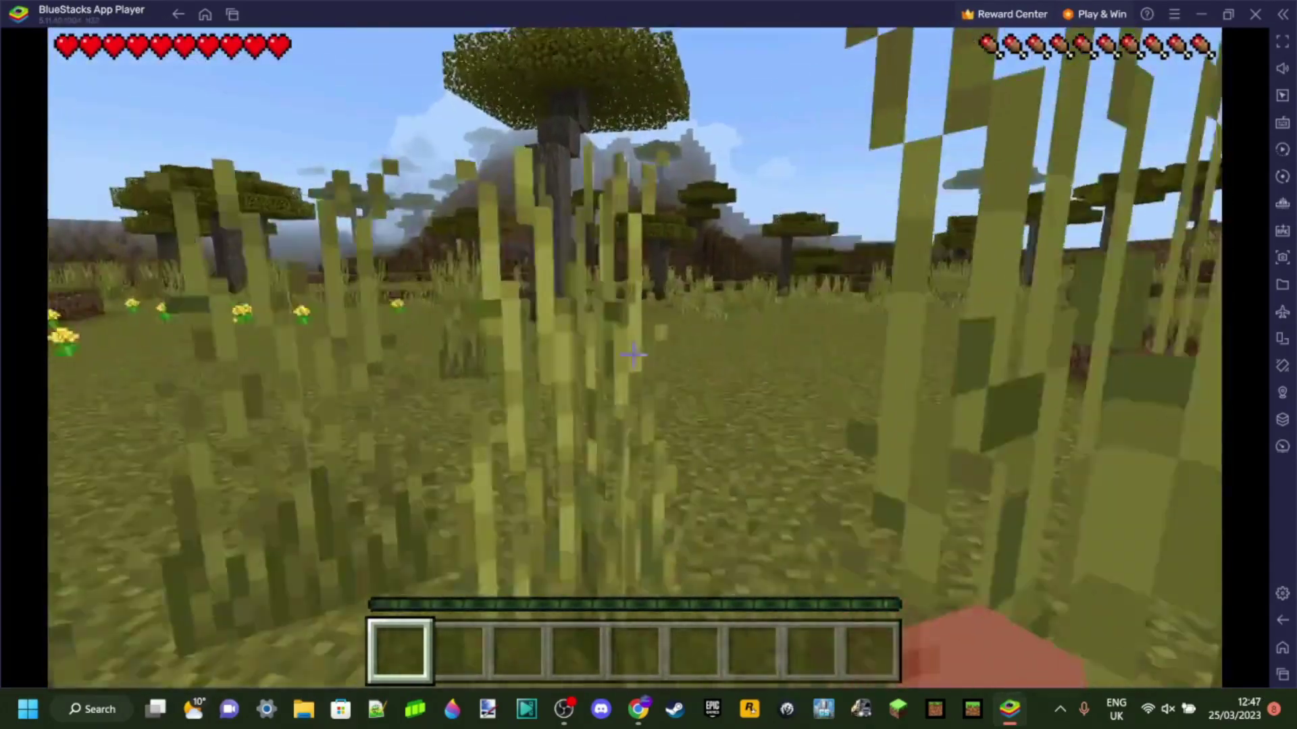
Step: Walk across the savanna past the trees and grassy ledges, briefly pausing and resuming the game along the way
key("w")
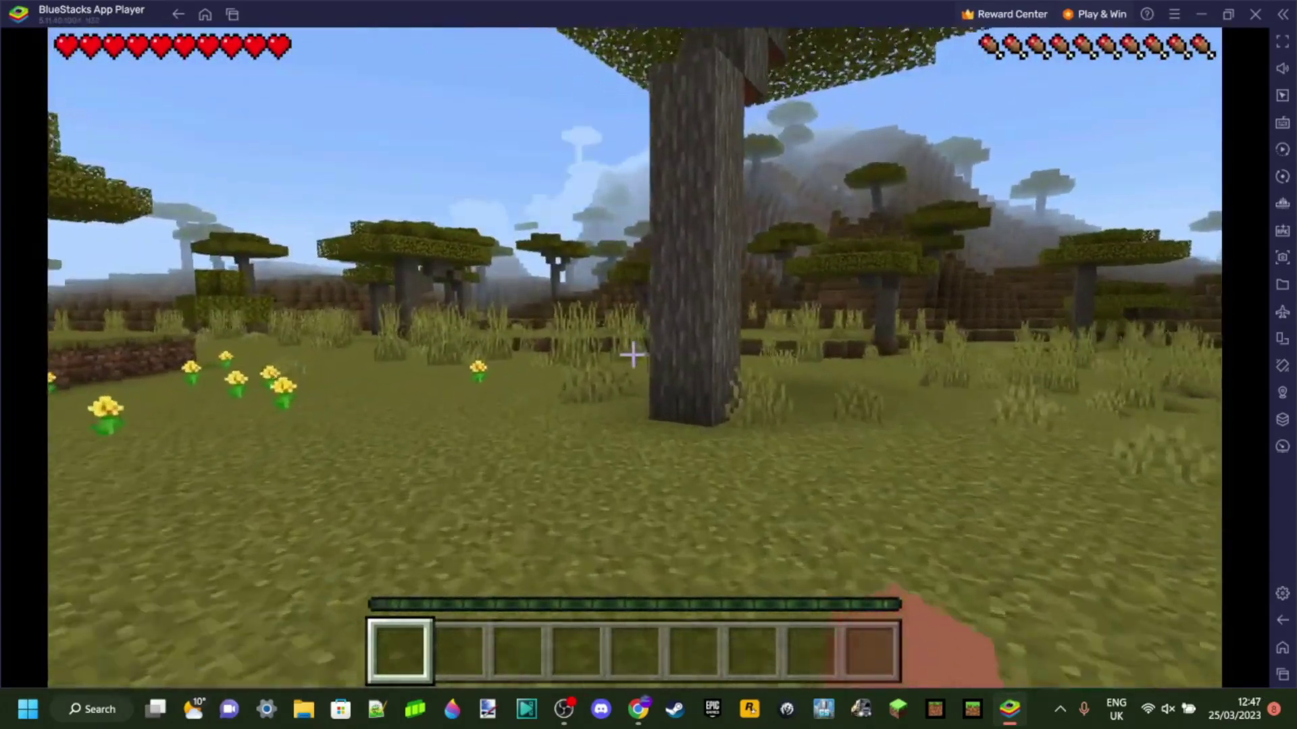
key("w")
key("w")
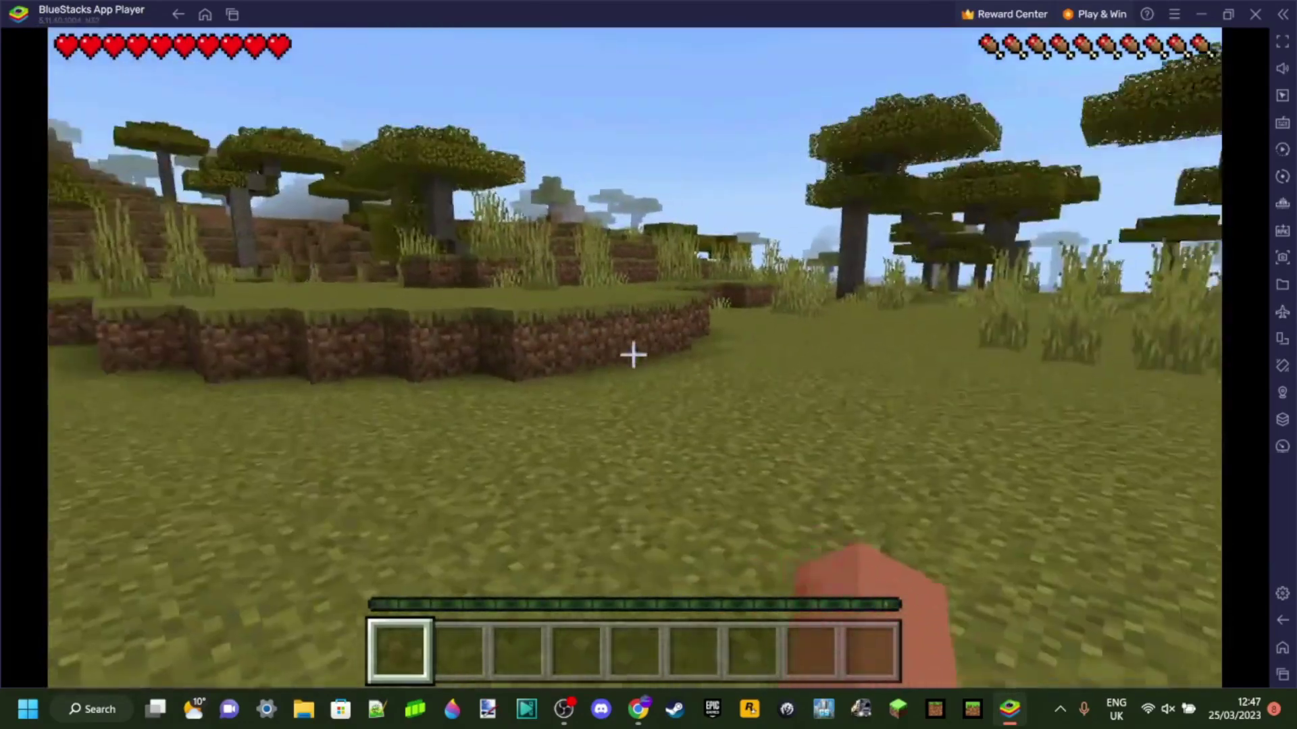
key("Escape")
left_click(385, 190)
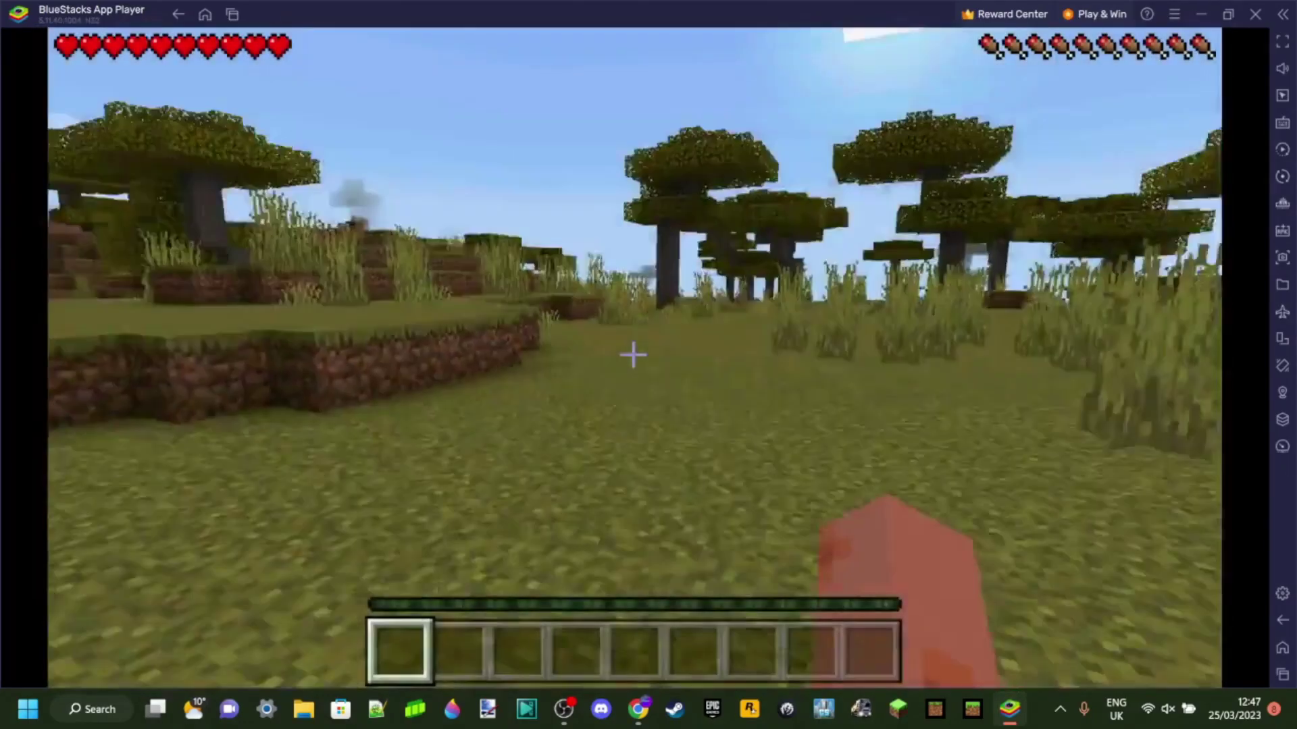
key("w")
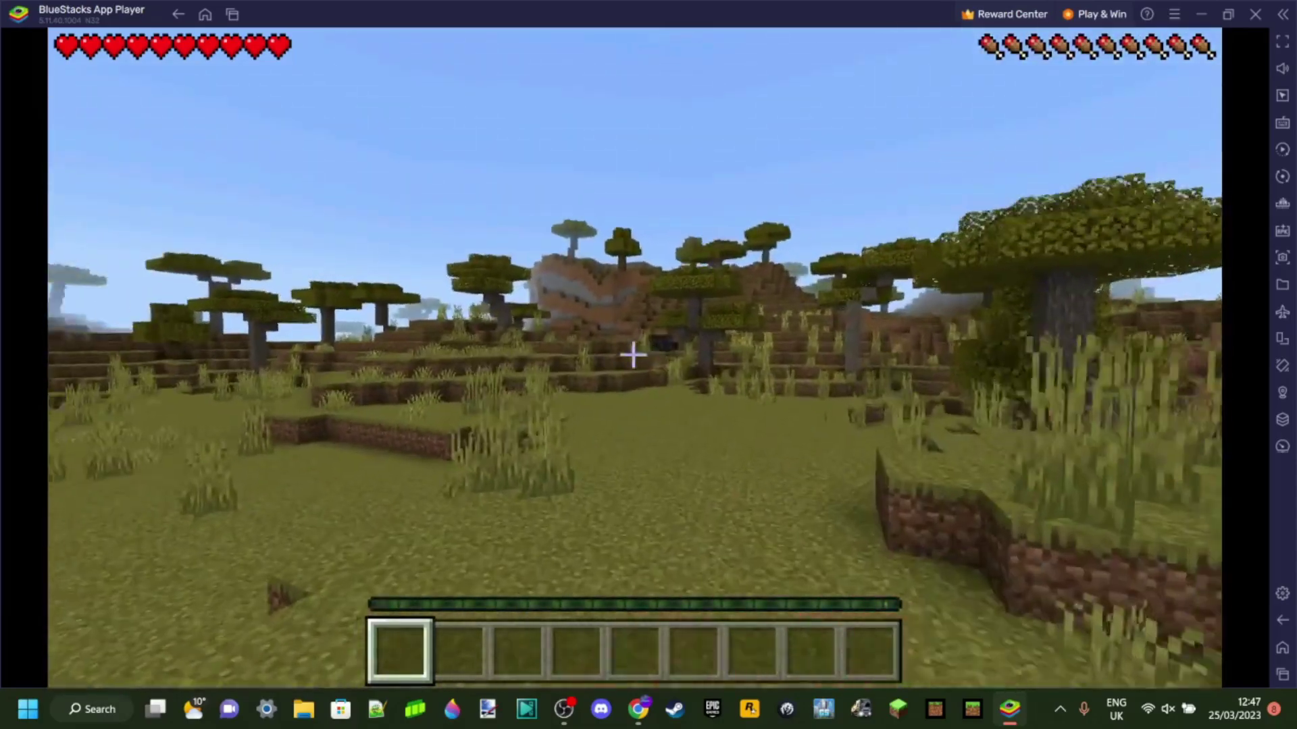
Step: Walk up to the grass-topped dirt ledge, break its blocks by hand, and collect four dirt blocks
key("w")
left_click(633, 354)
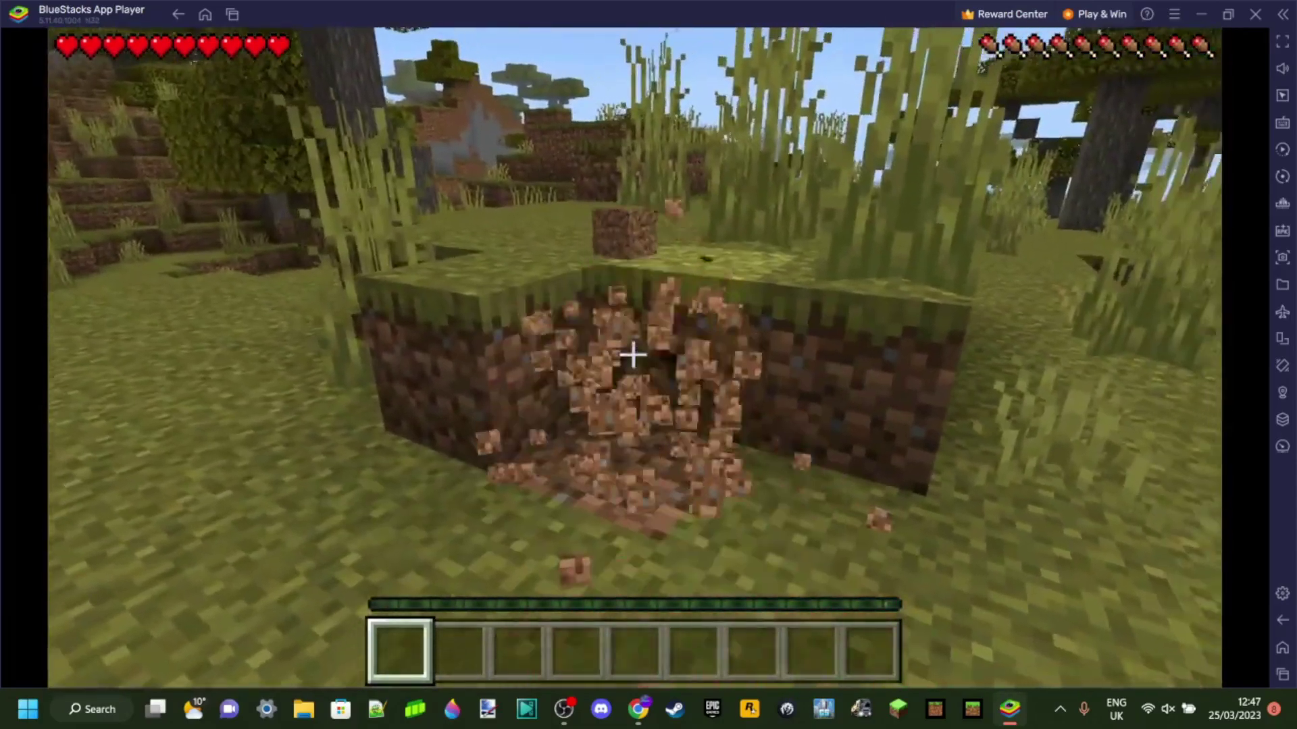
left_click(633, 355)
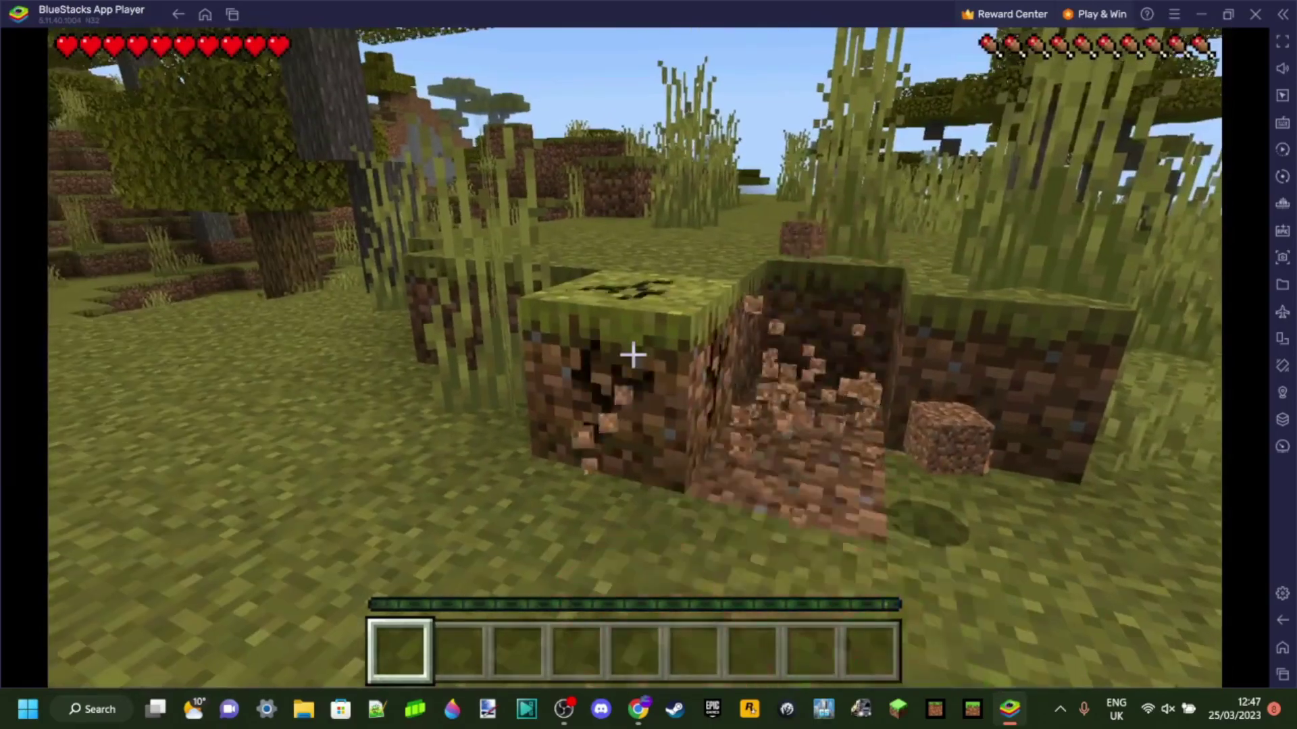
left_click(633, 354)
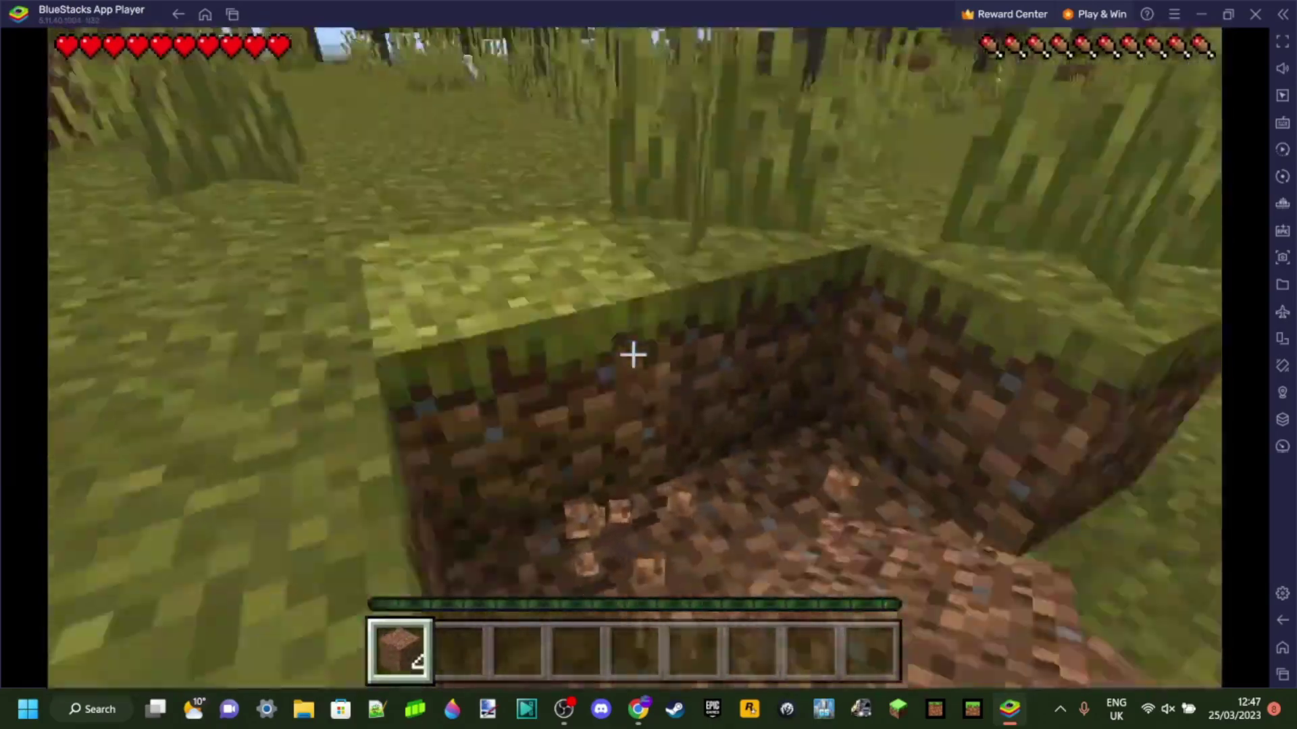
Step: Select the empty second hotbar slot and explore the savanna on foot, passing the flowers, trees and dirt ledges
scroll(633, 353, "down", 2)
key("w")
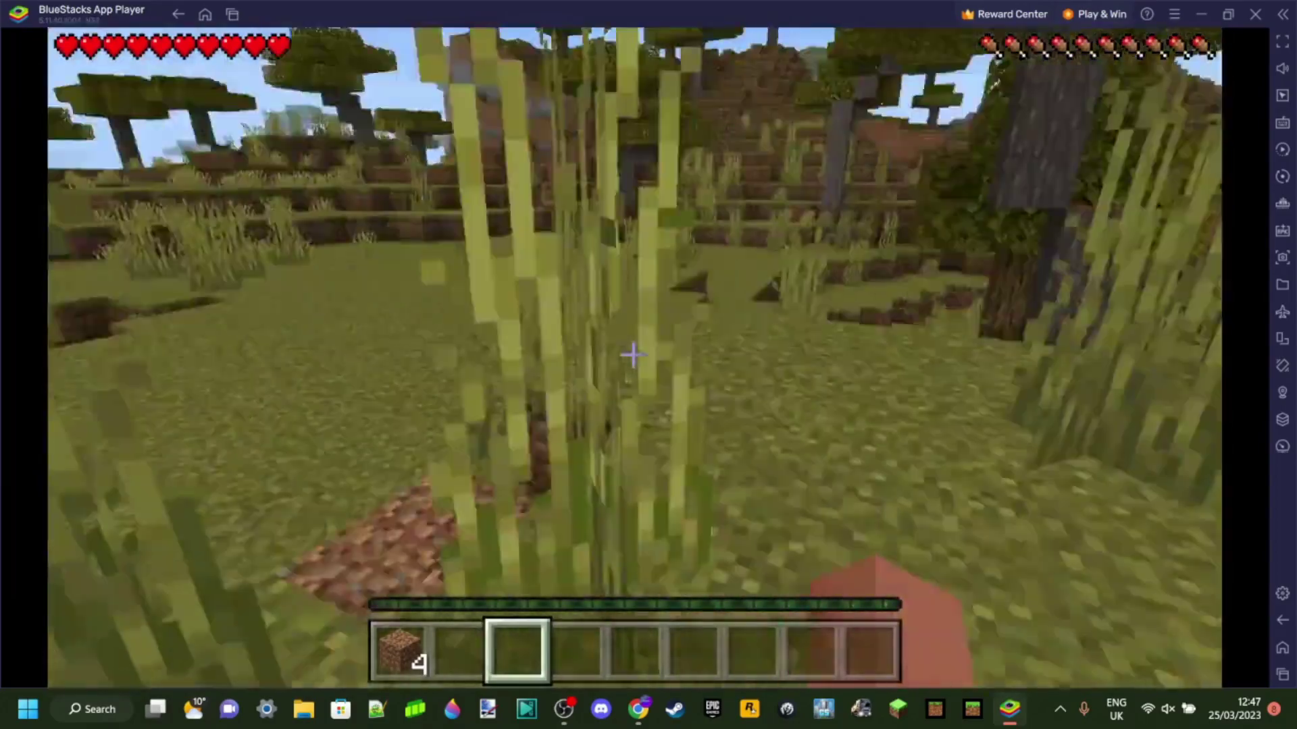
key("w")
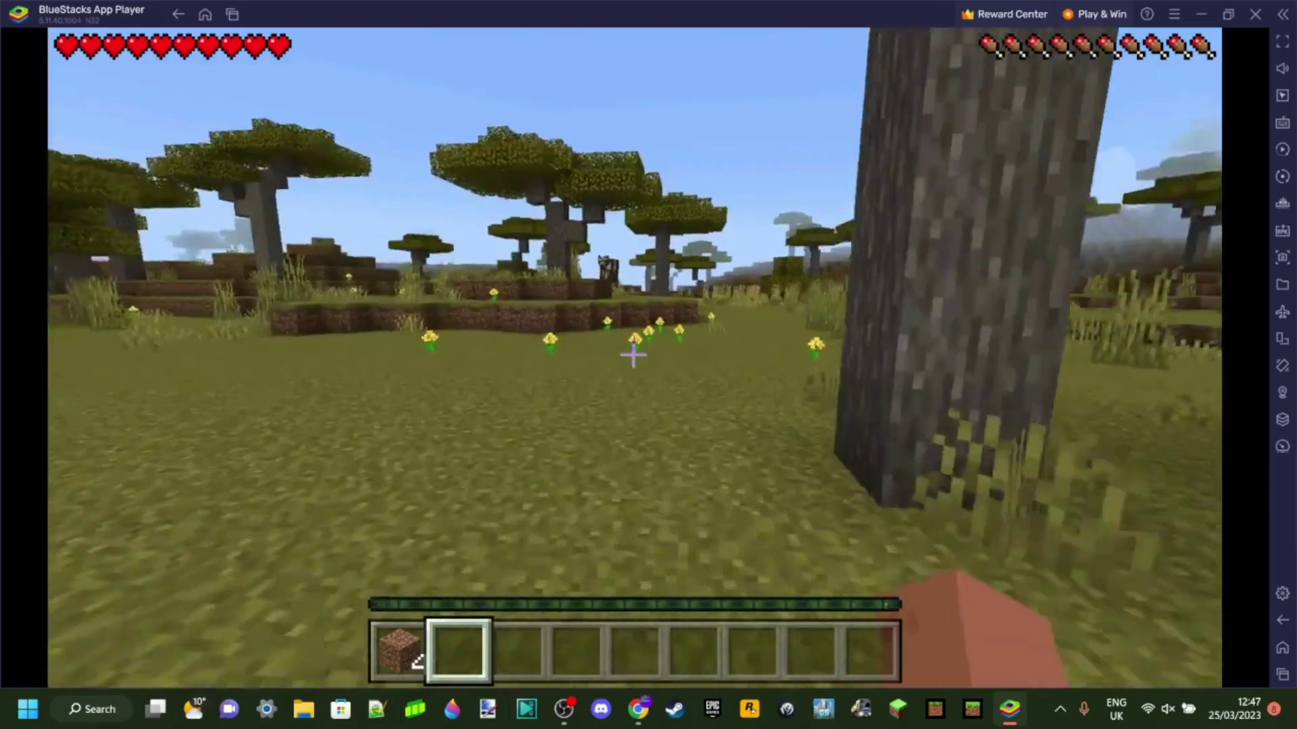
key("w")
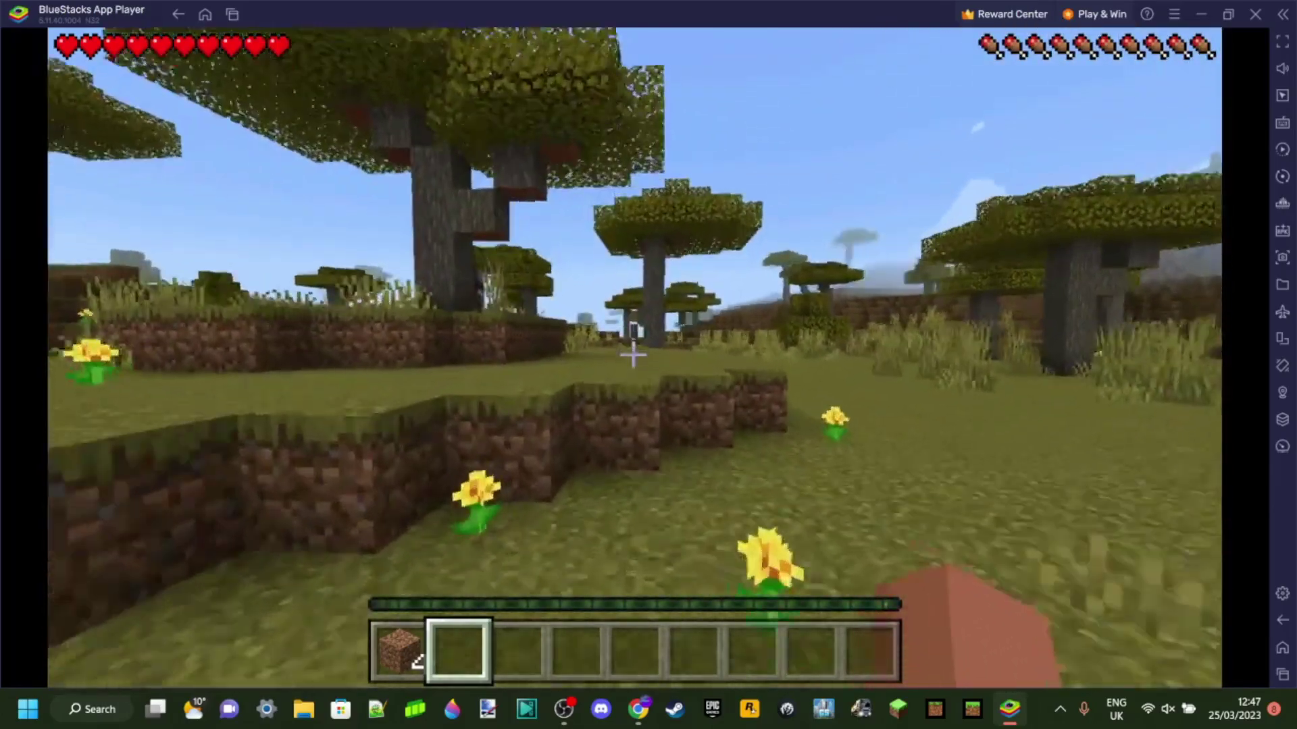
key("w")
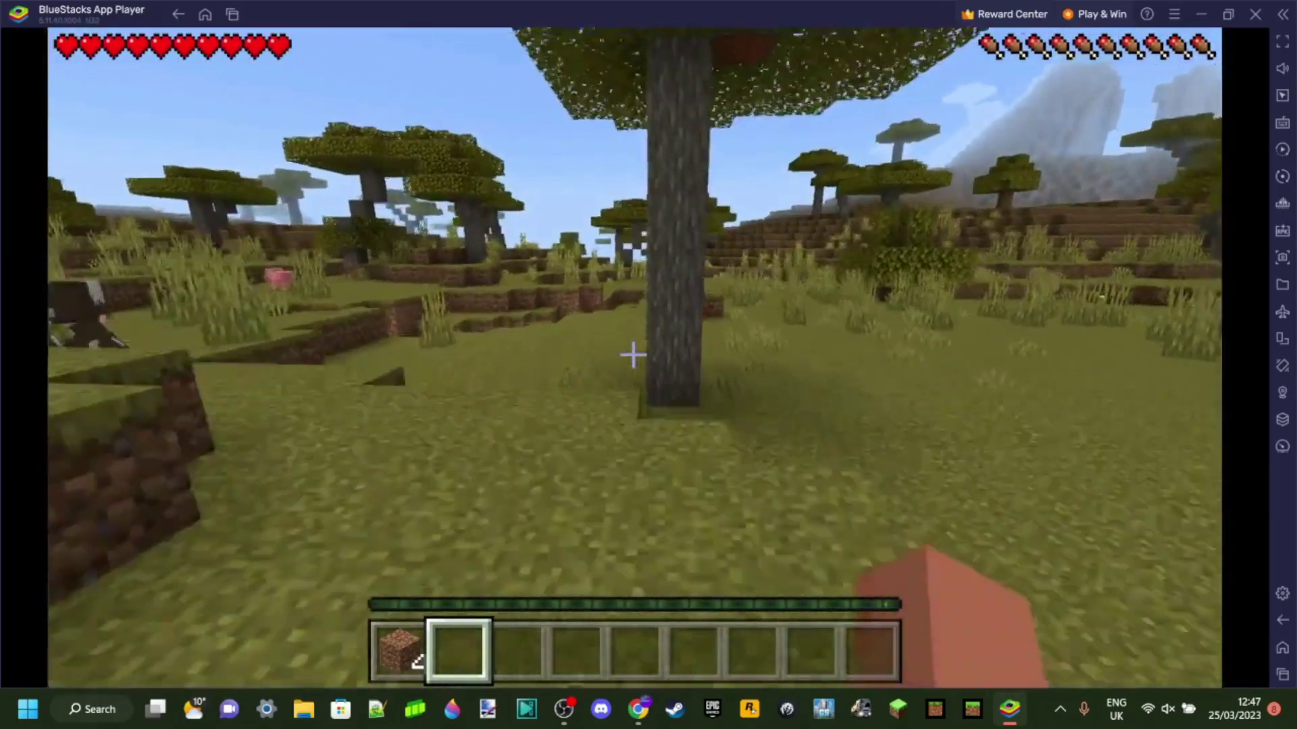
key("w")
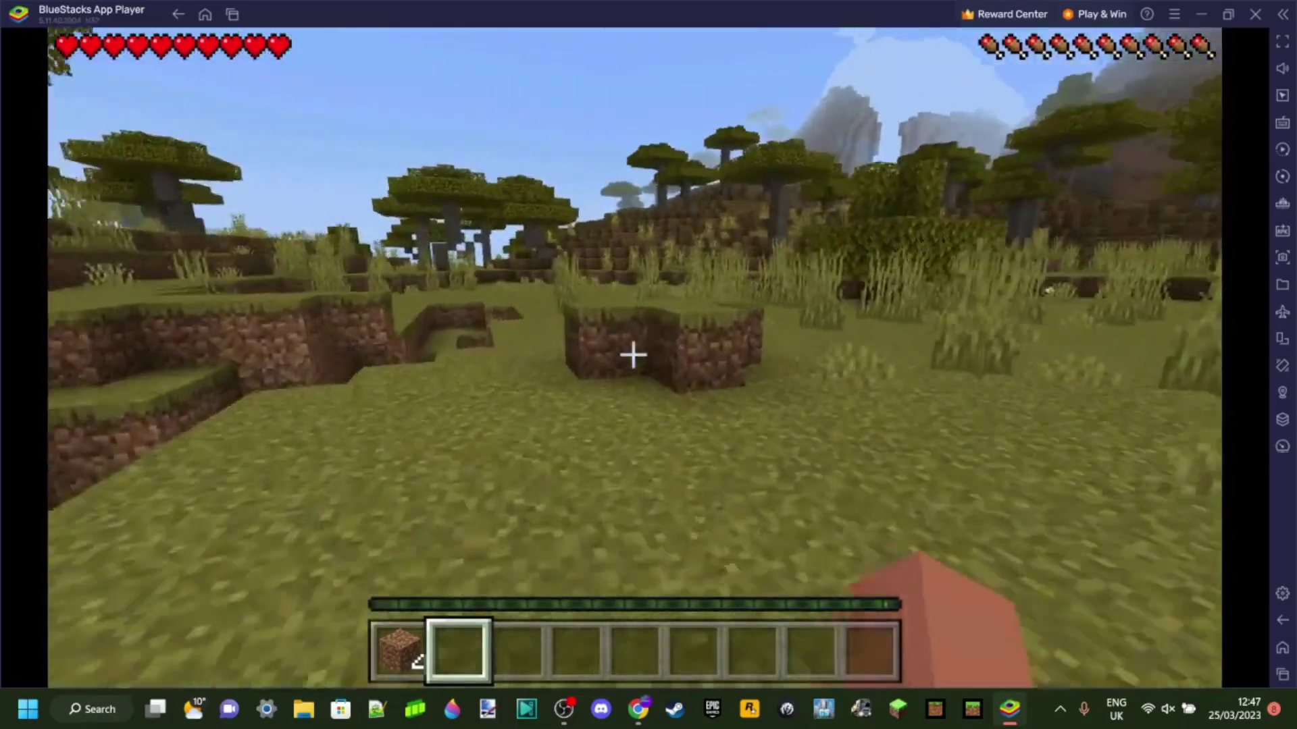
key("w")
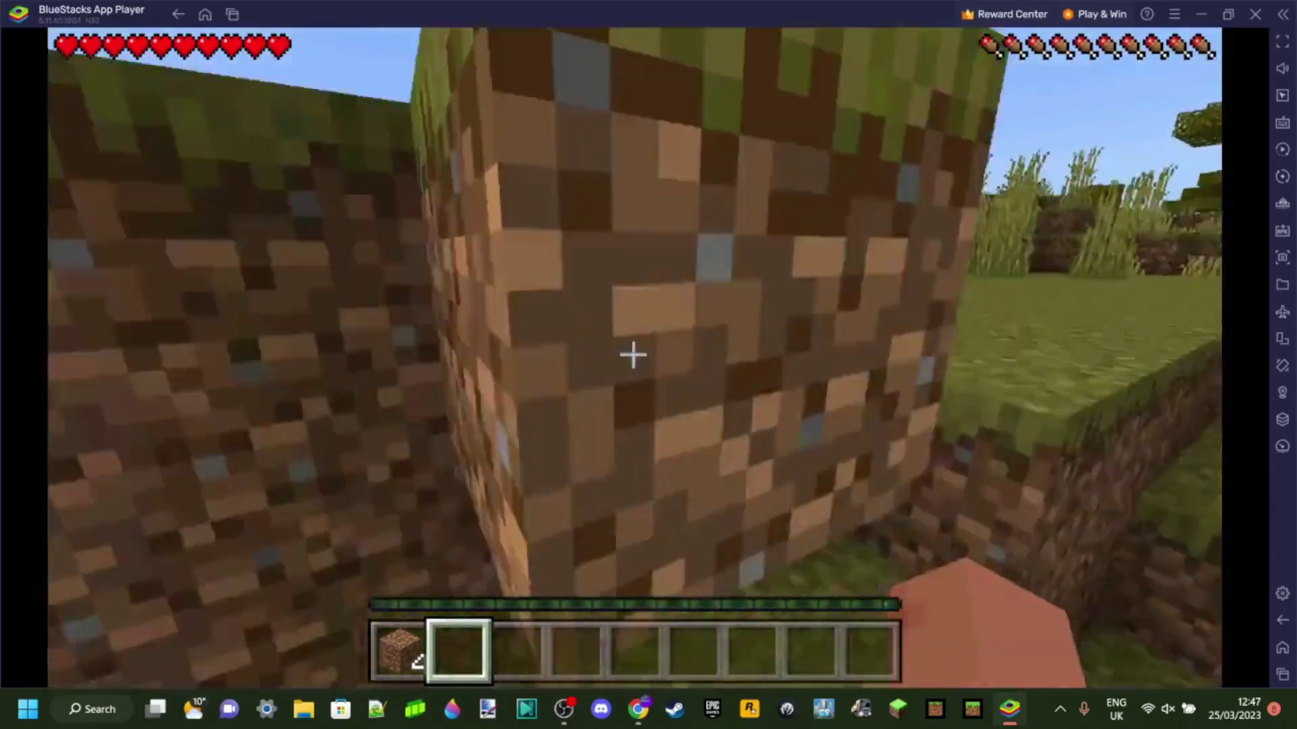
key("w")
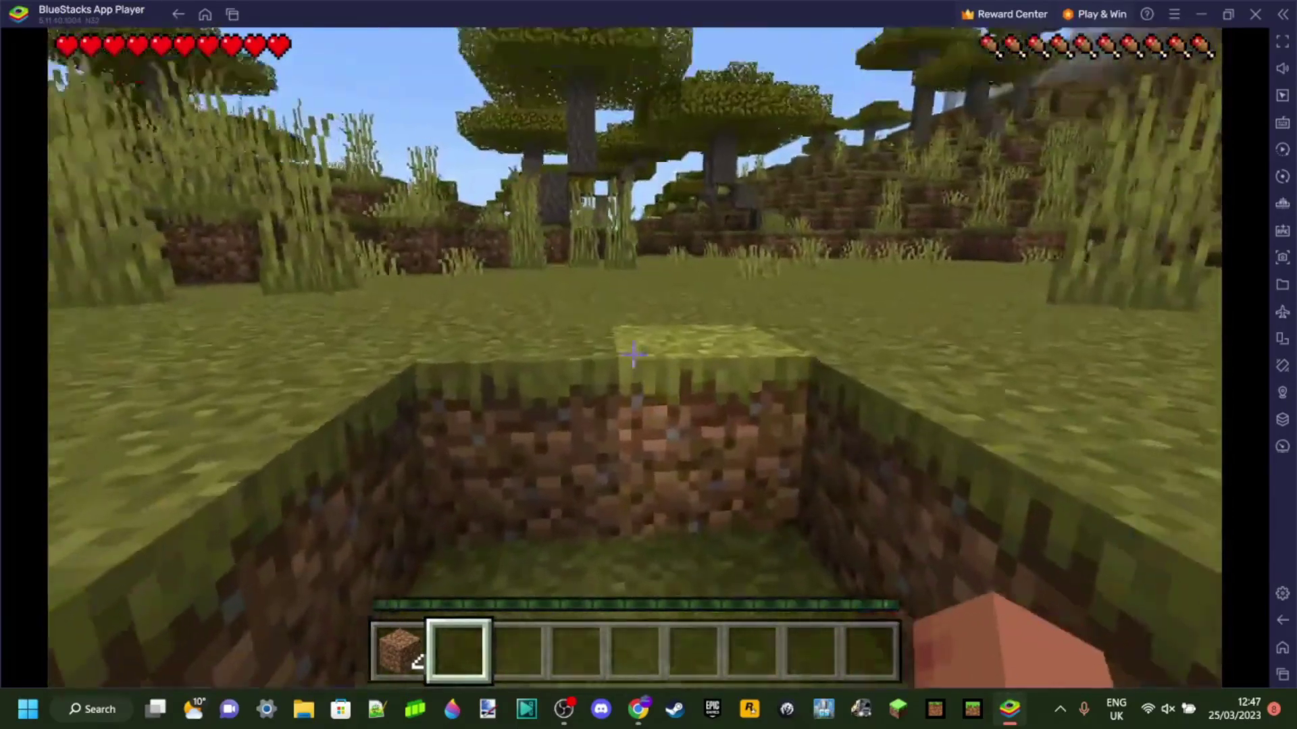
key("w")
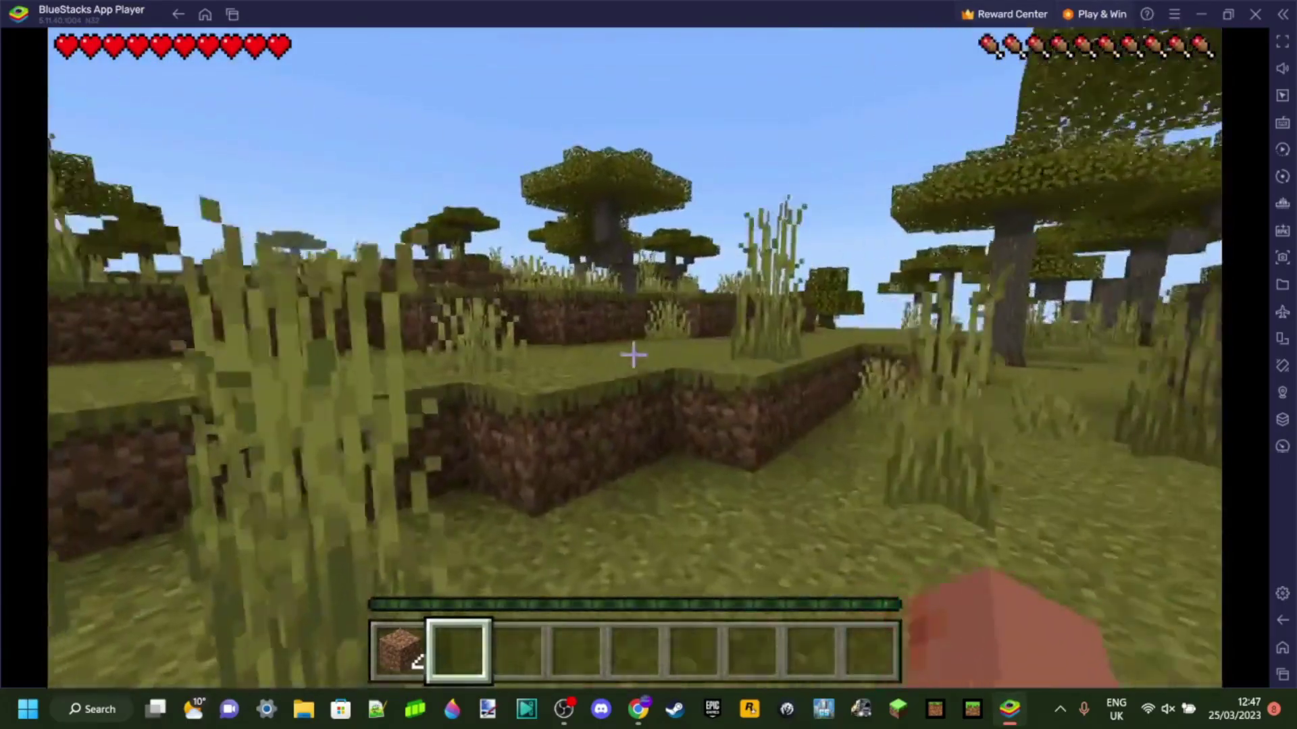
key("w")
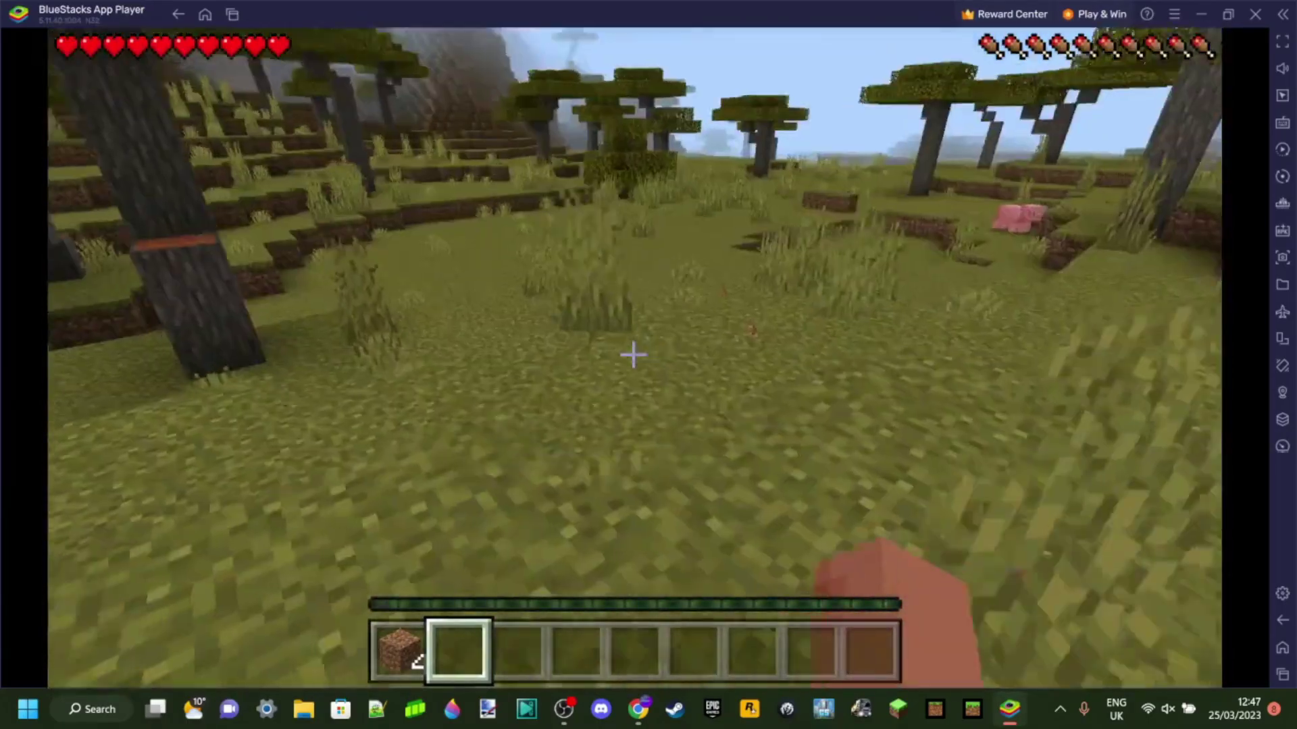
Step: Pause the game and review the Keyboard & Mouse settings, from the sensitivity options through the full list of key bindings
key("Escape")
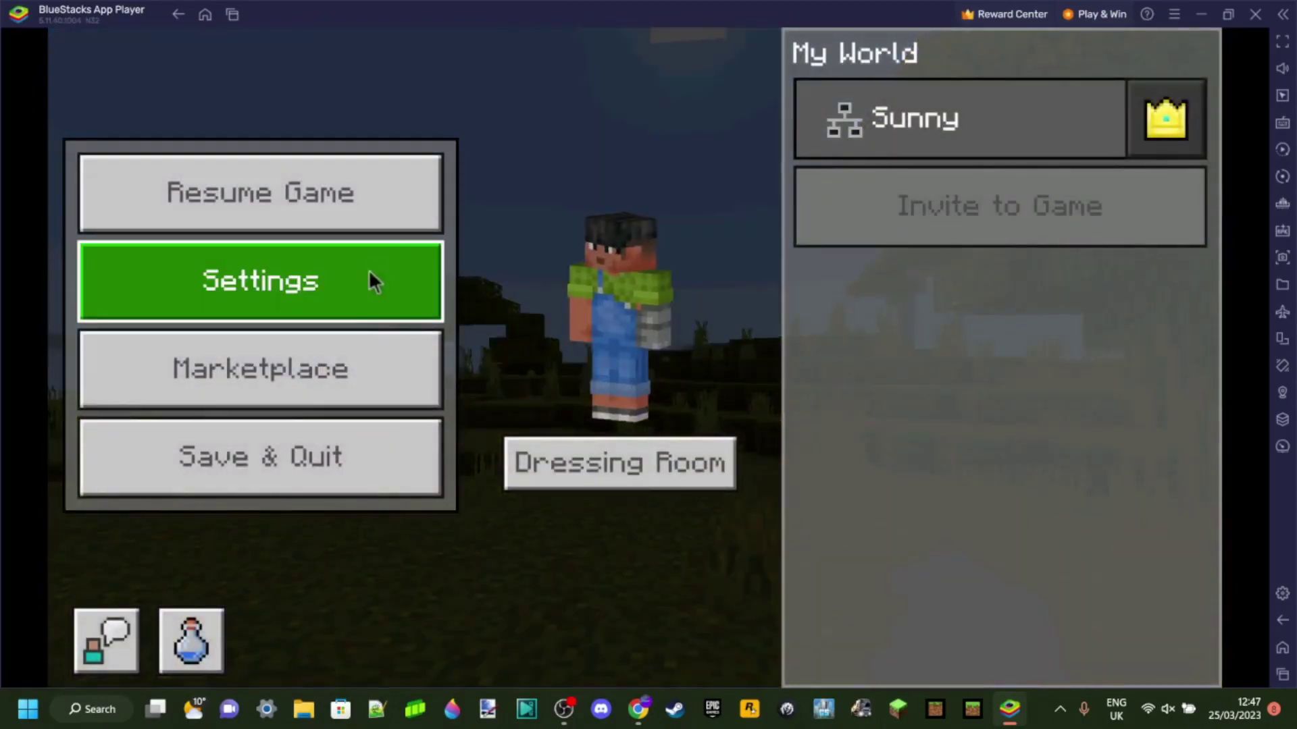
left_click(369, 271)
scroll(319, 481, "down", 2)
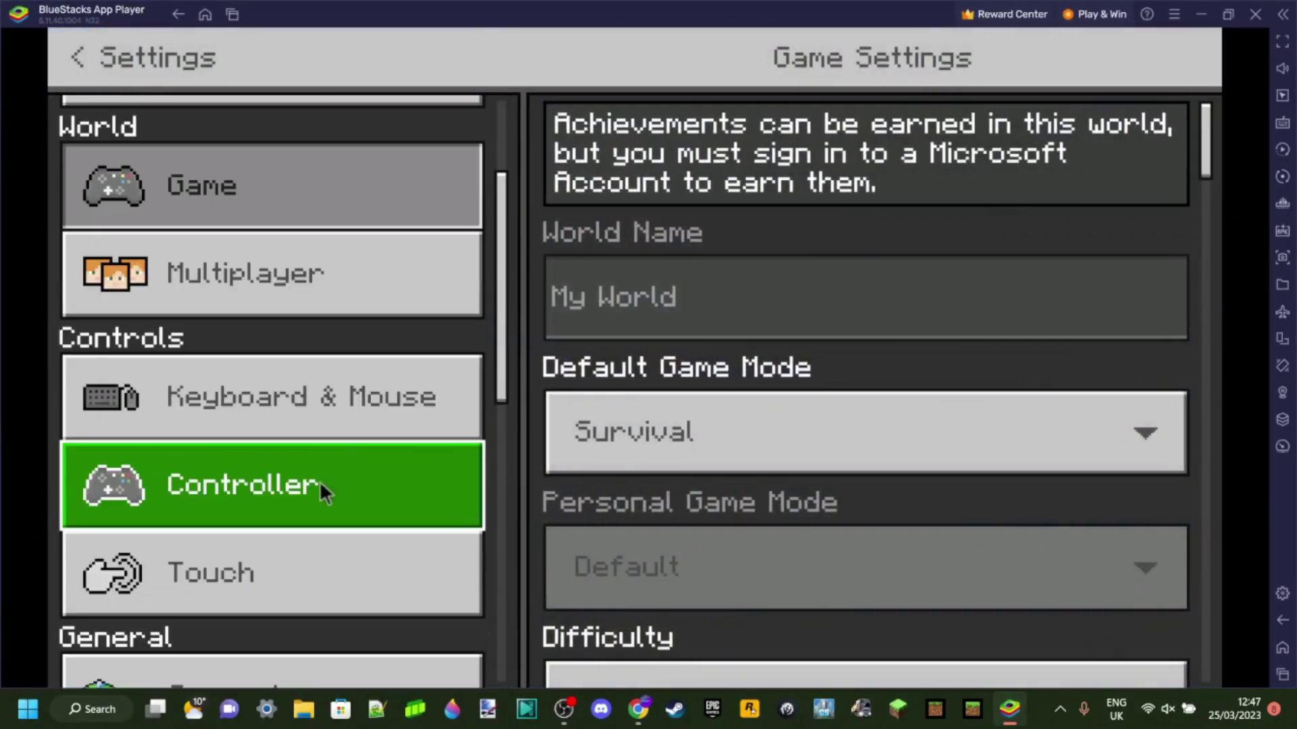
left_click(328, 393)
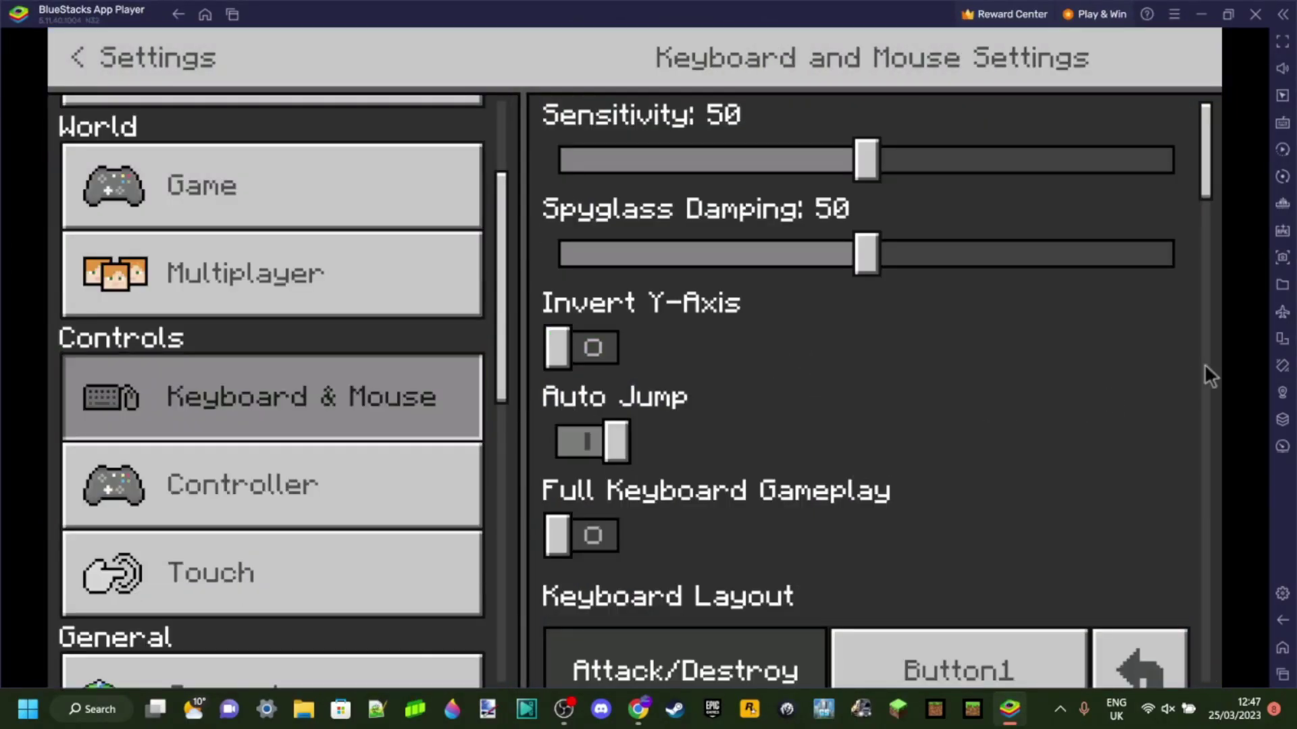
scroll(982, 348, "down", 3)
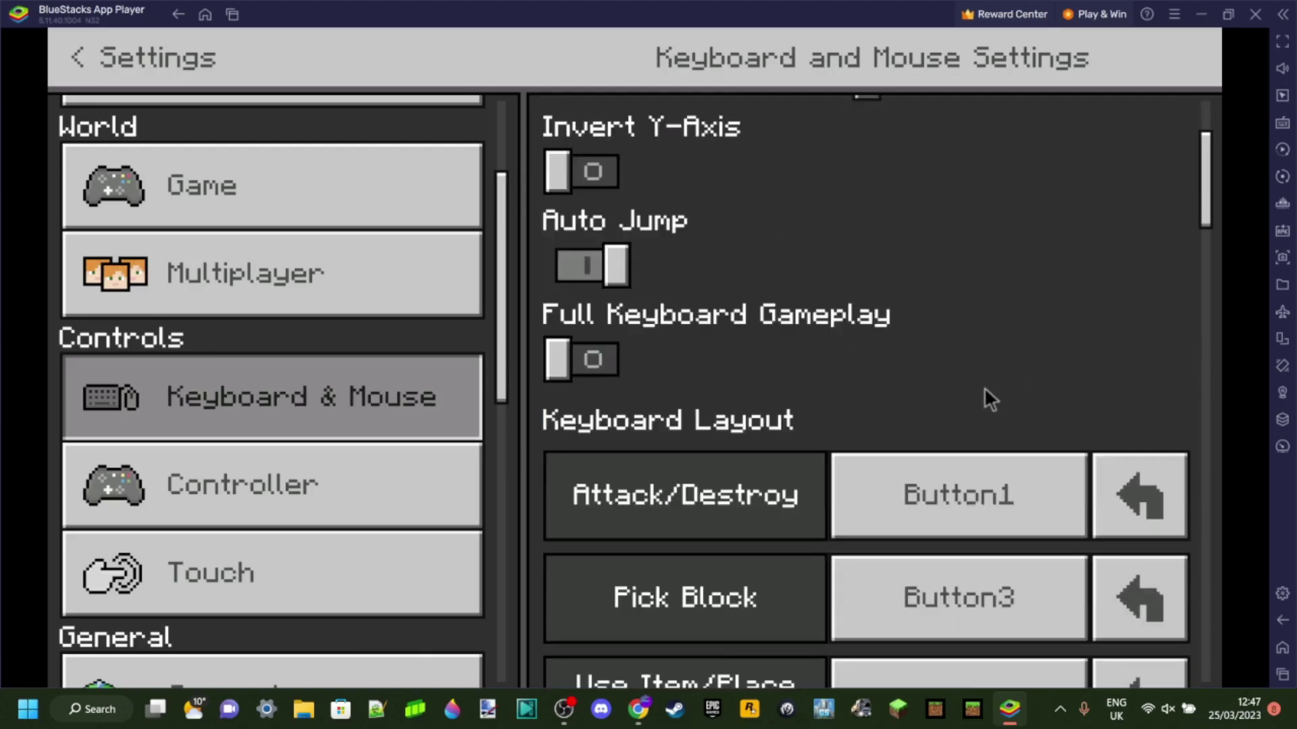
scroll(763, 397, "down", 3)
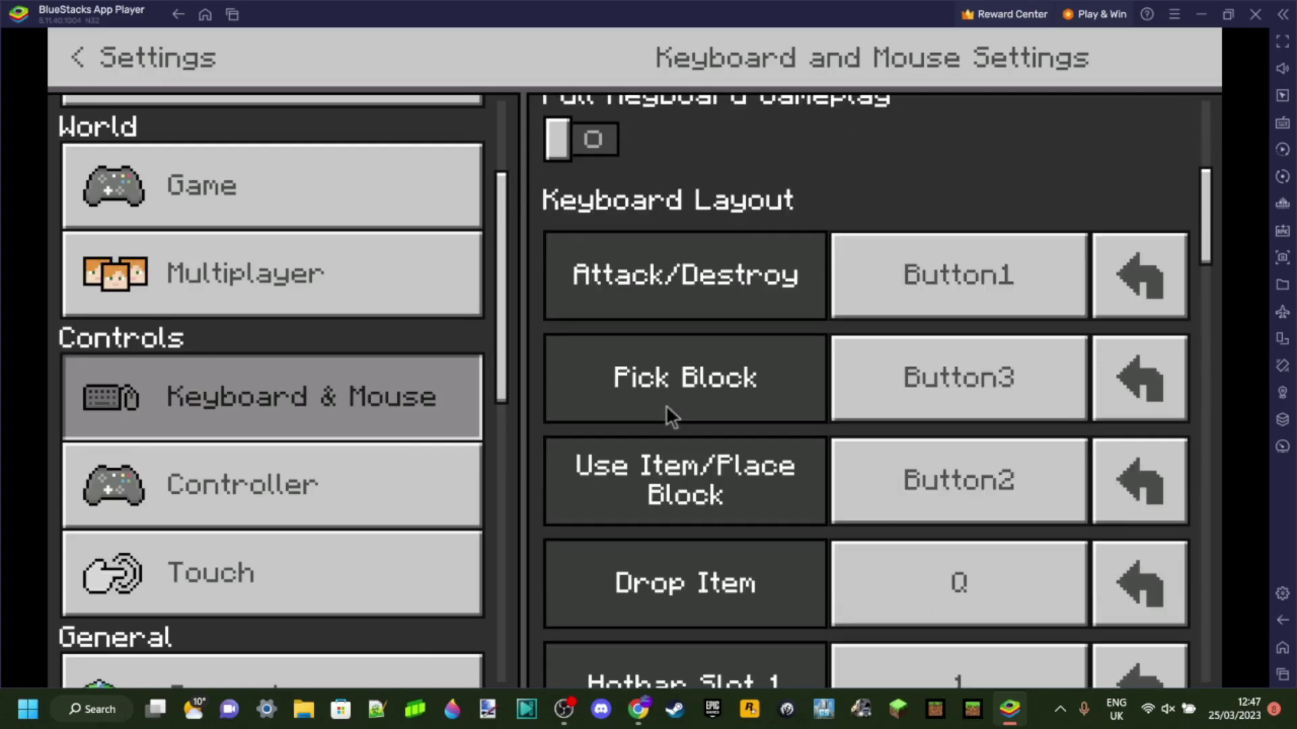
scroll(857, 249, "up", 3)
scroll(932, 344, "down", 9)
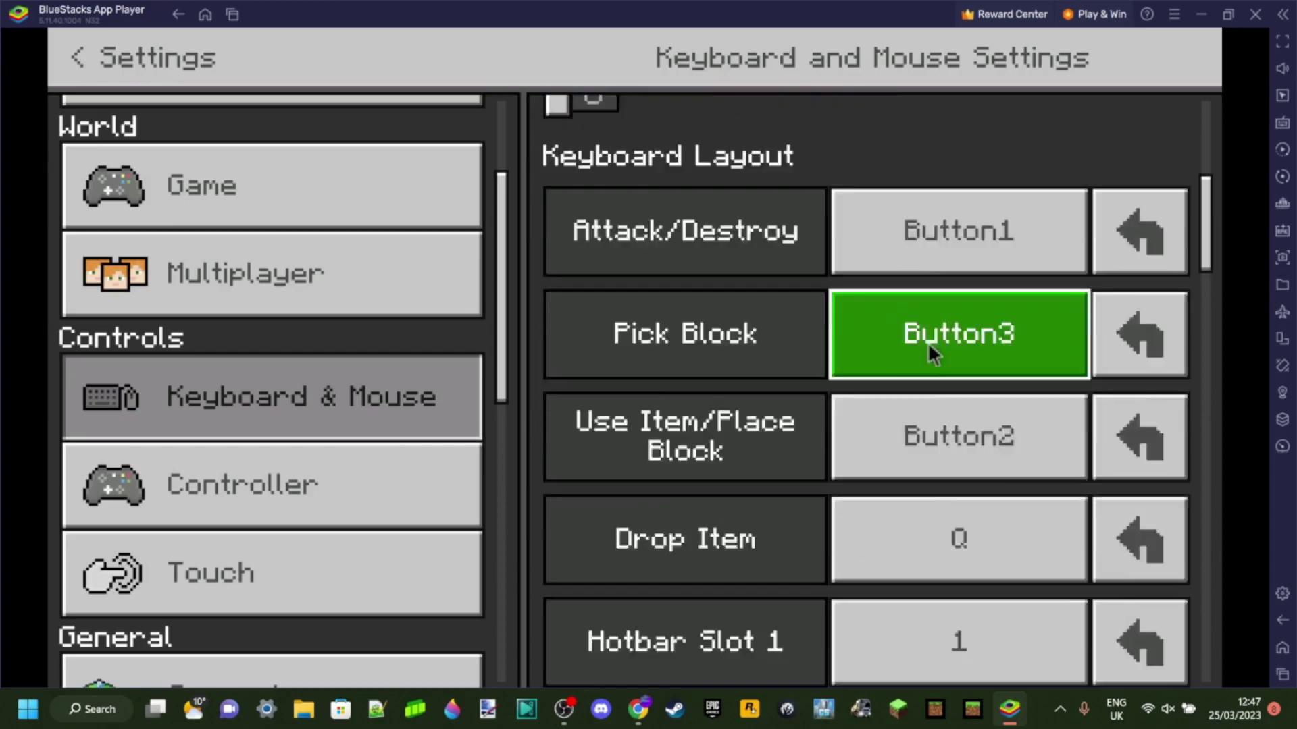
scroll(930, 375, "down", 9)
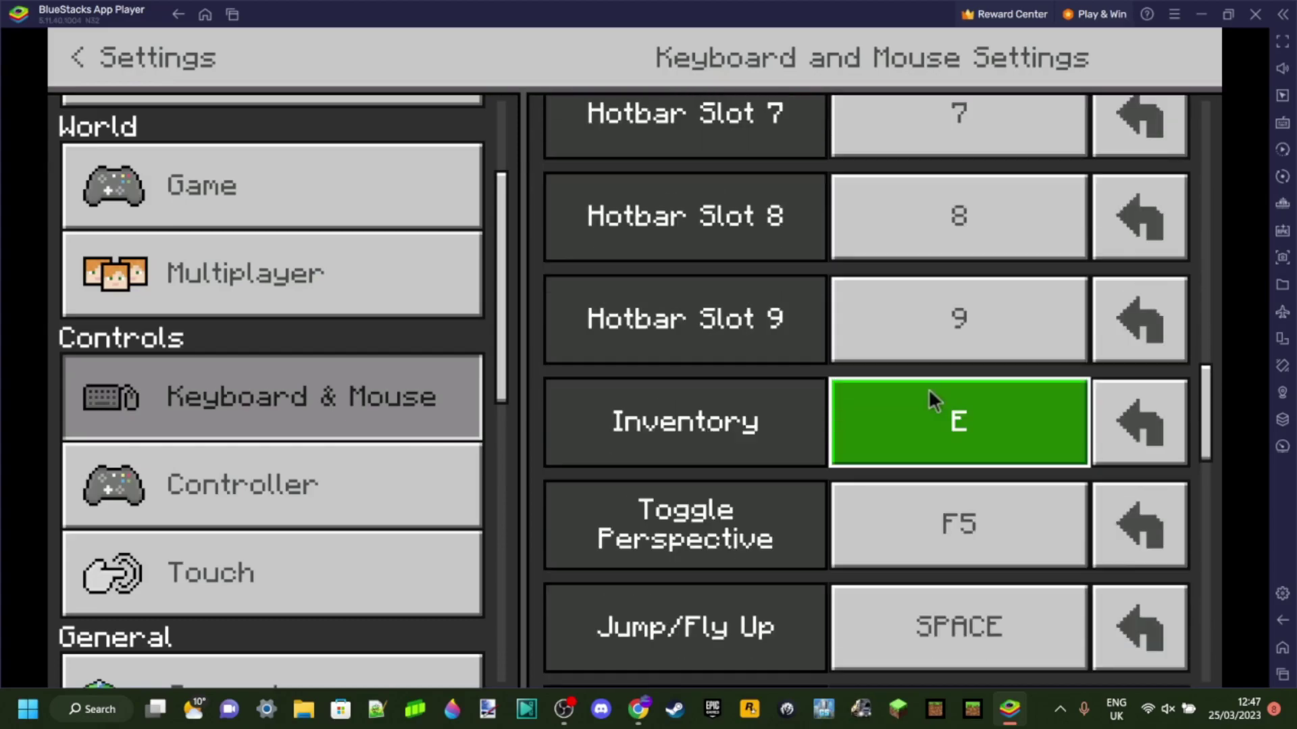
scroll(970, 470, "down", 10)
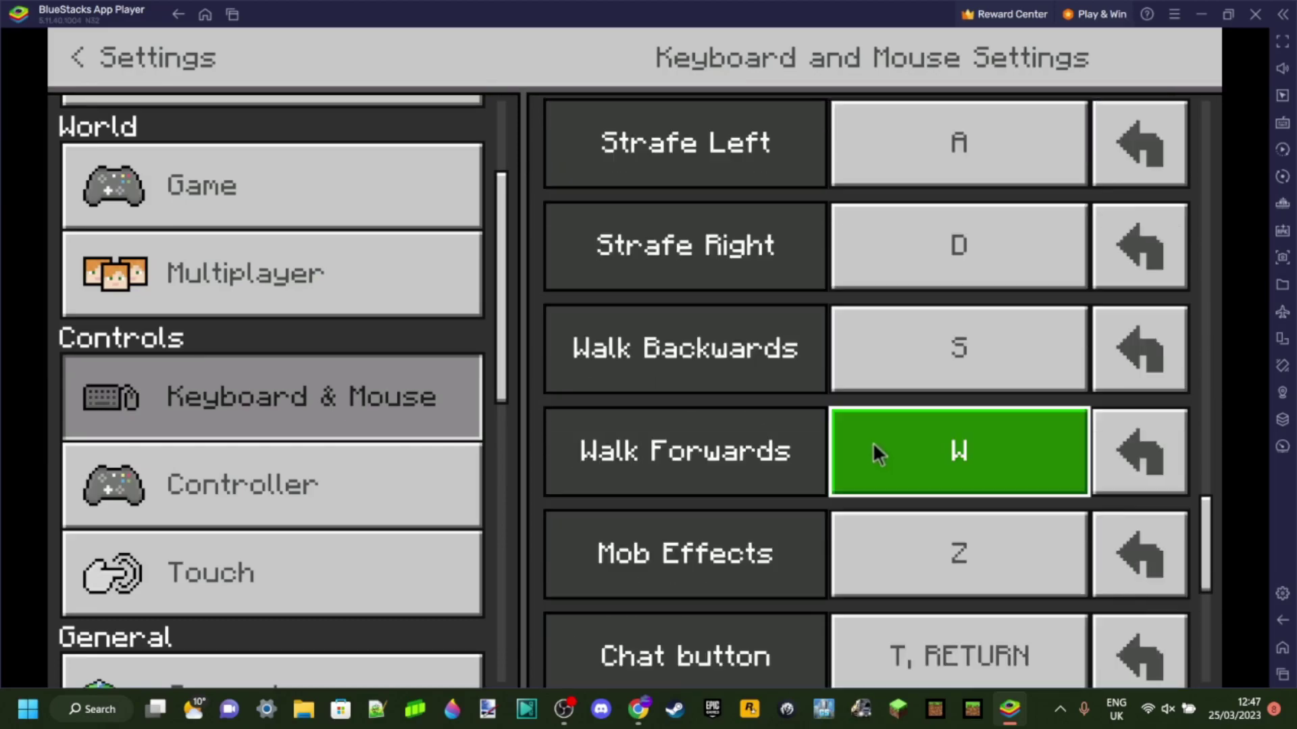
scroll(865, 447, "down", 2)
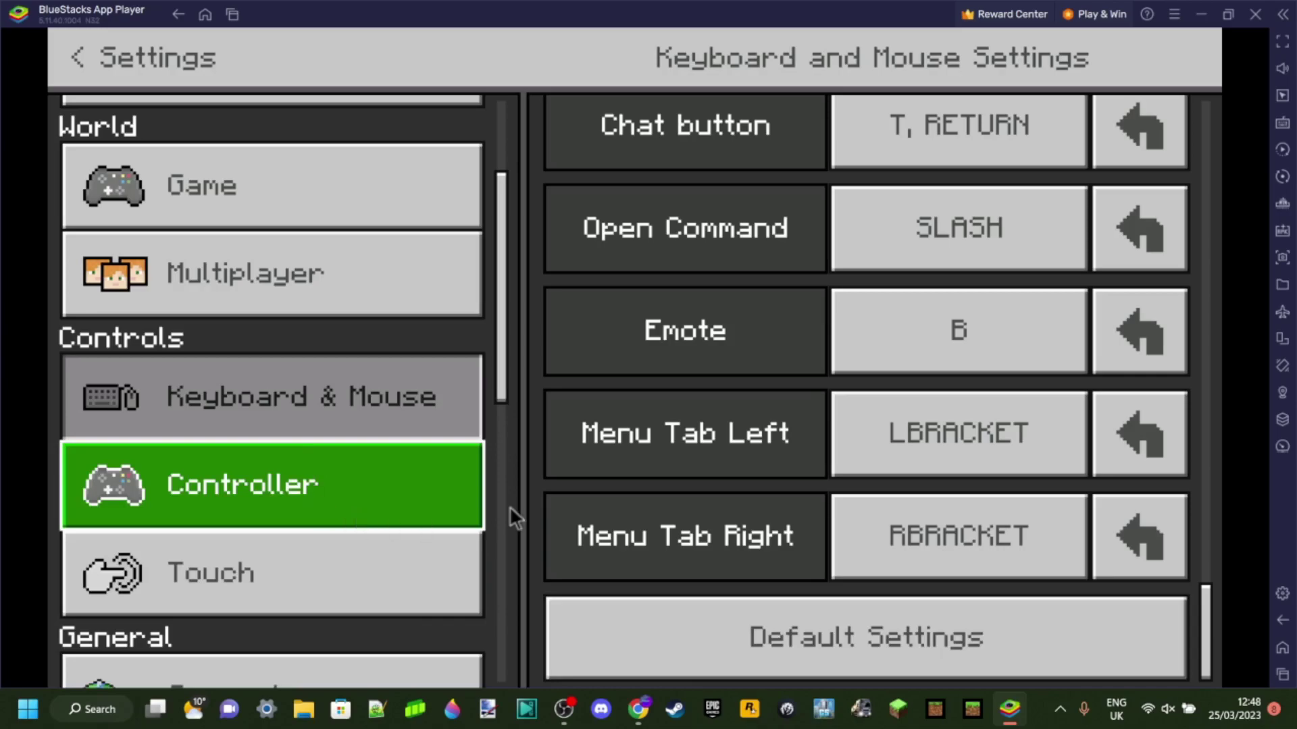
Step: Review the Touch settings, including the control mode and sensitivity options, and resume the game
left_click(273, 579)
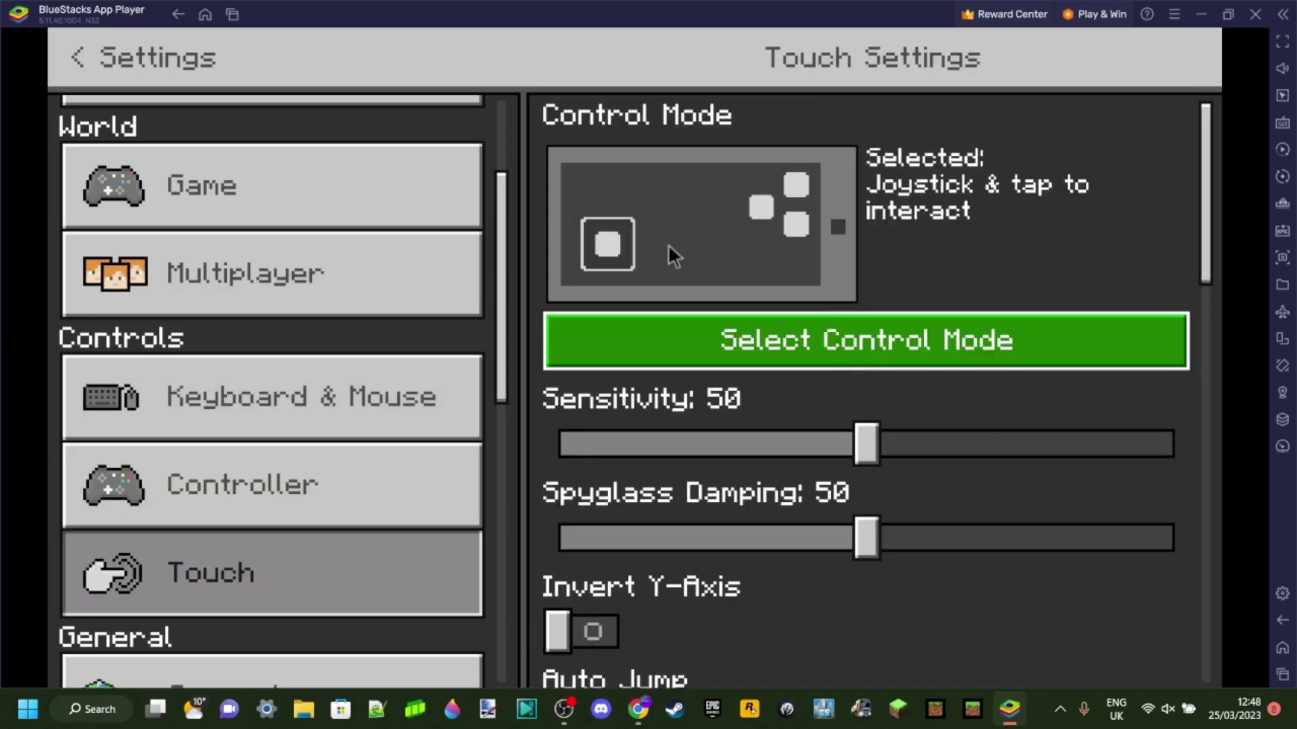
scroll(938, 432, "down", 5)
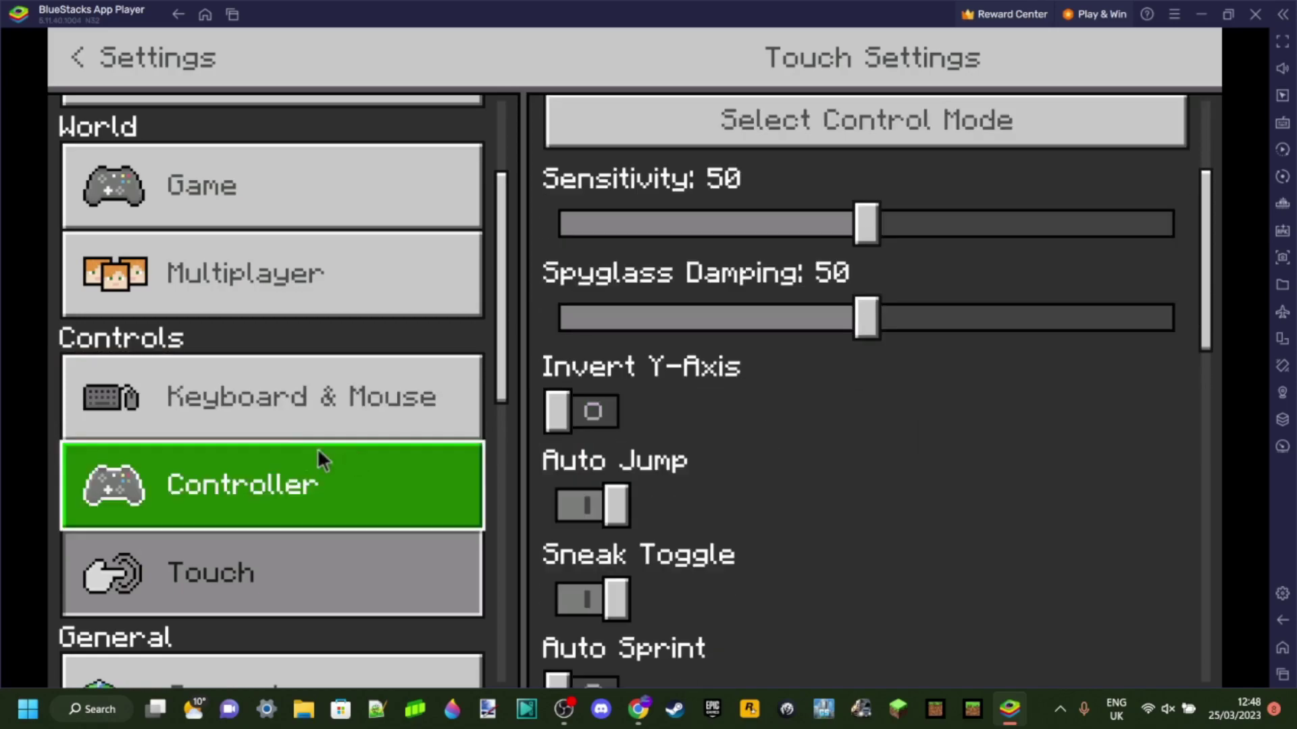
scroll(946, 401, "up", 3)
scroll(941, 389, "up", 2)
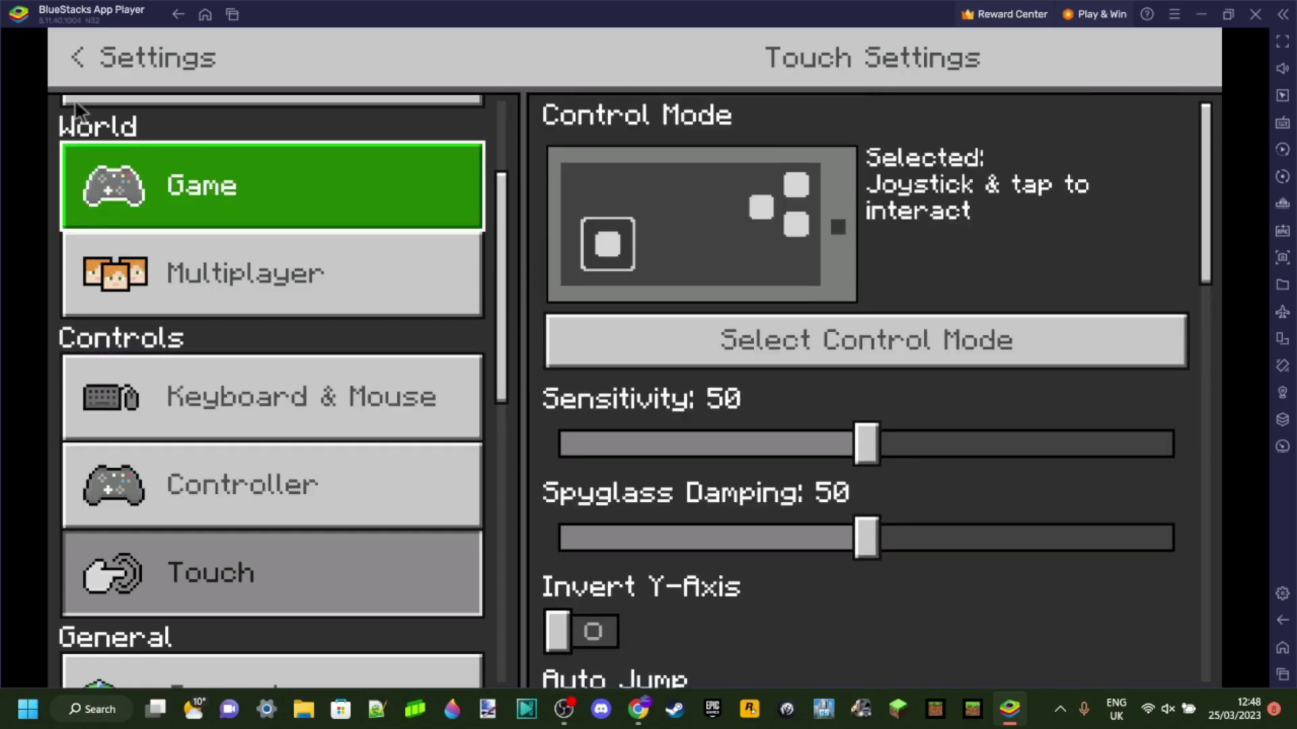
left_click(62, 58)
left_click(376, 190)
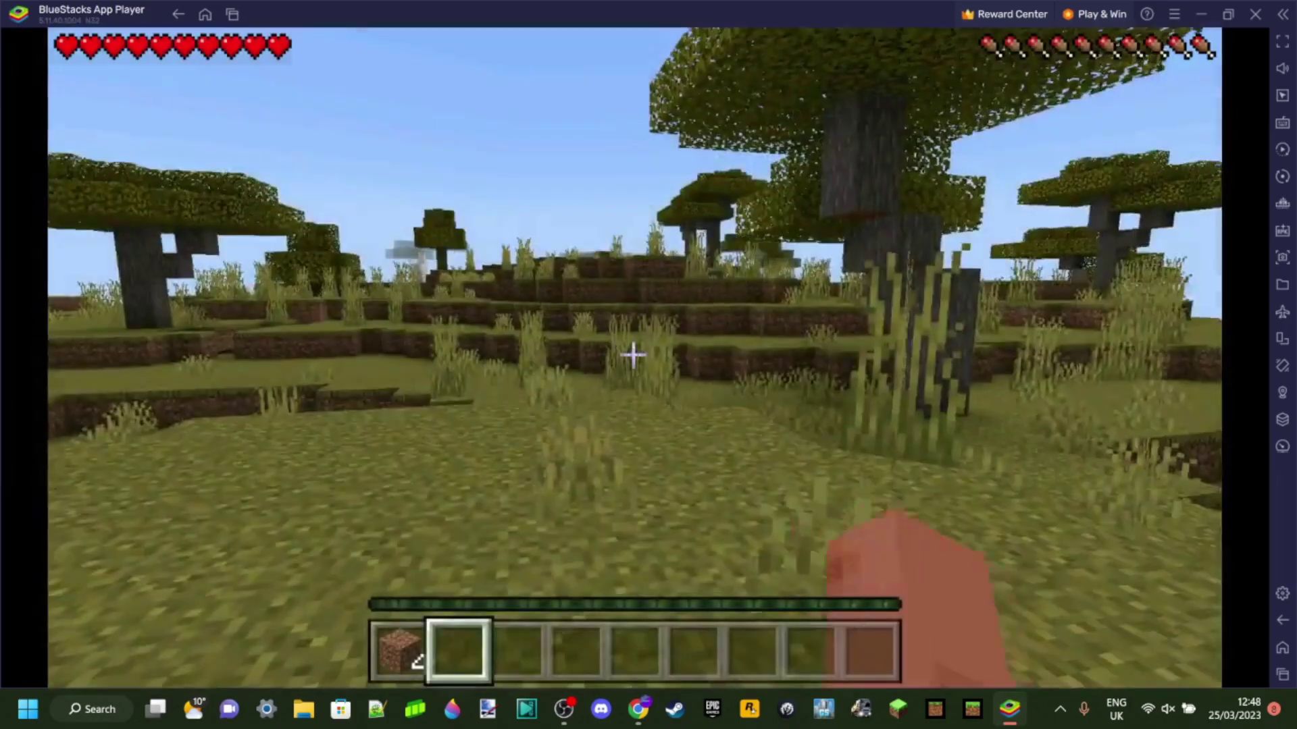
Step: Walk past the nearby tree and up over the terraced grass ledges onto the higher ground
key("w")
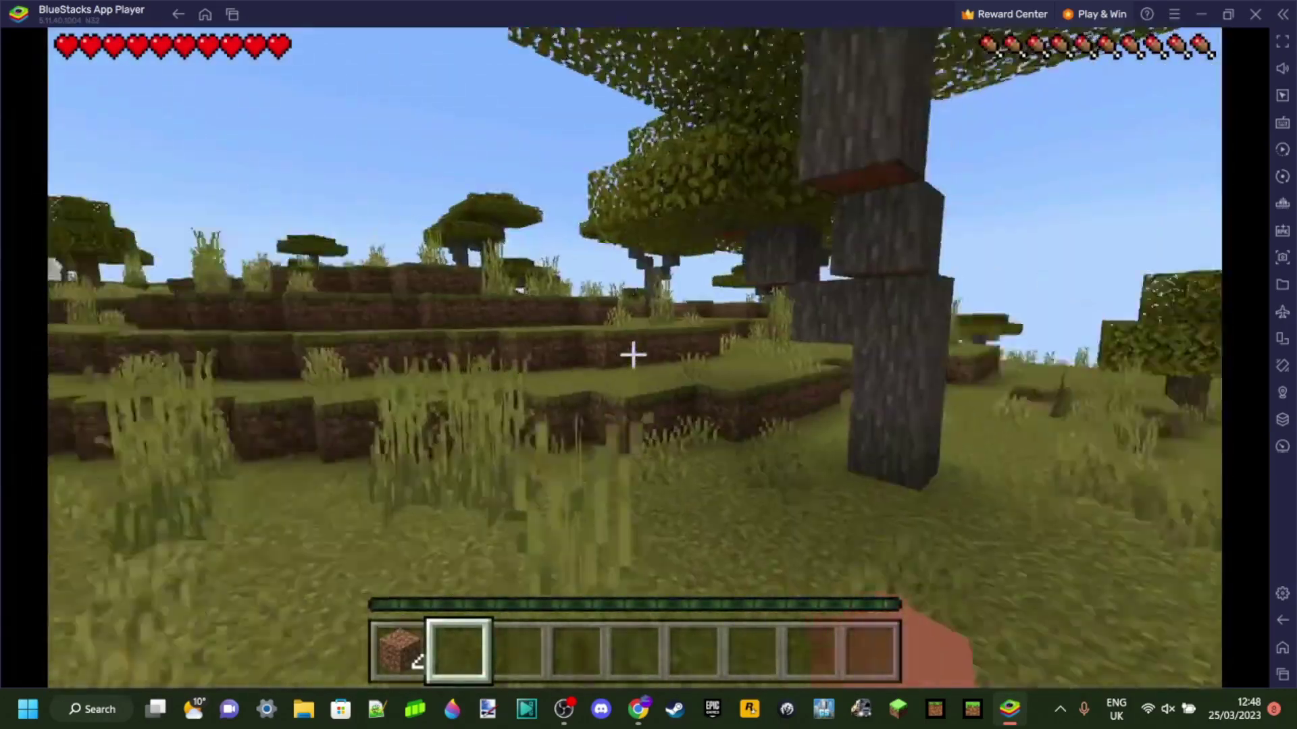
key("w")
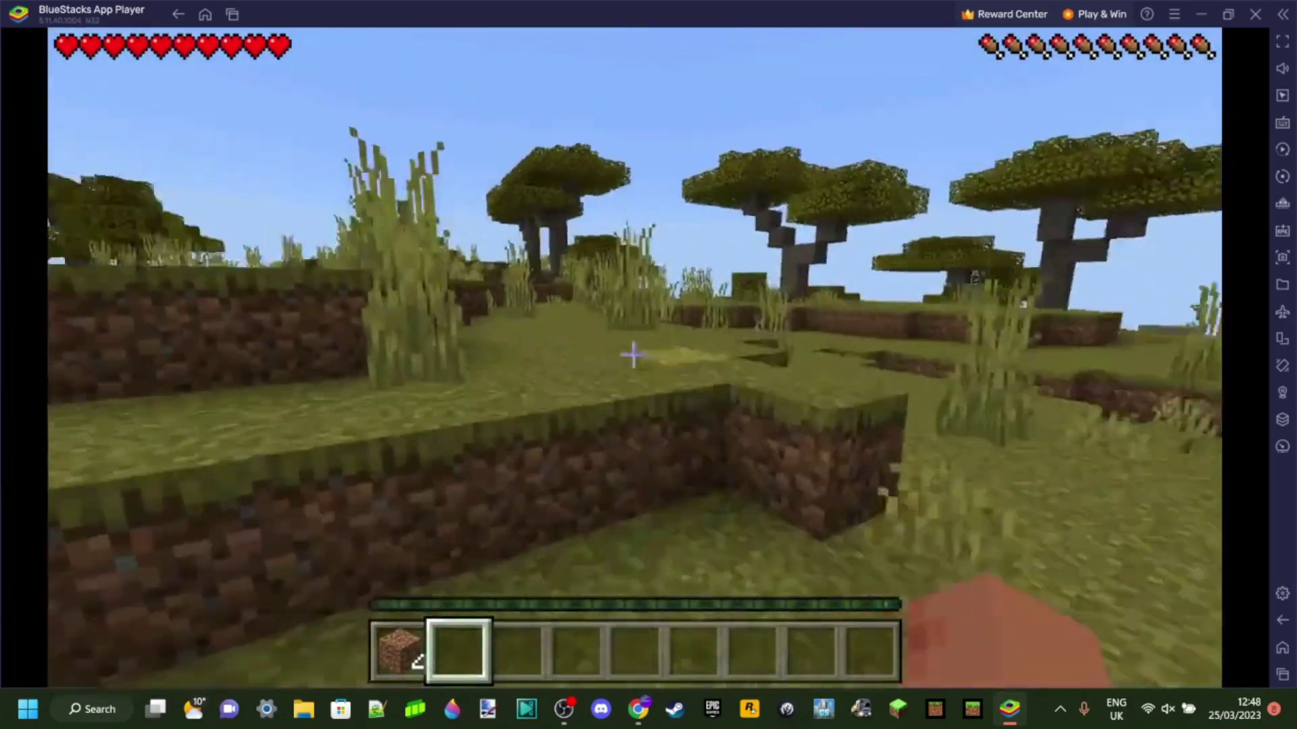
key("w")
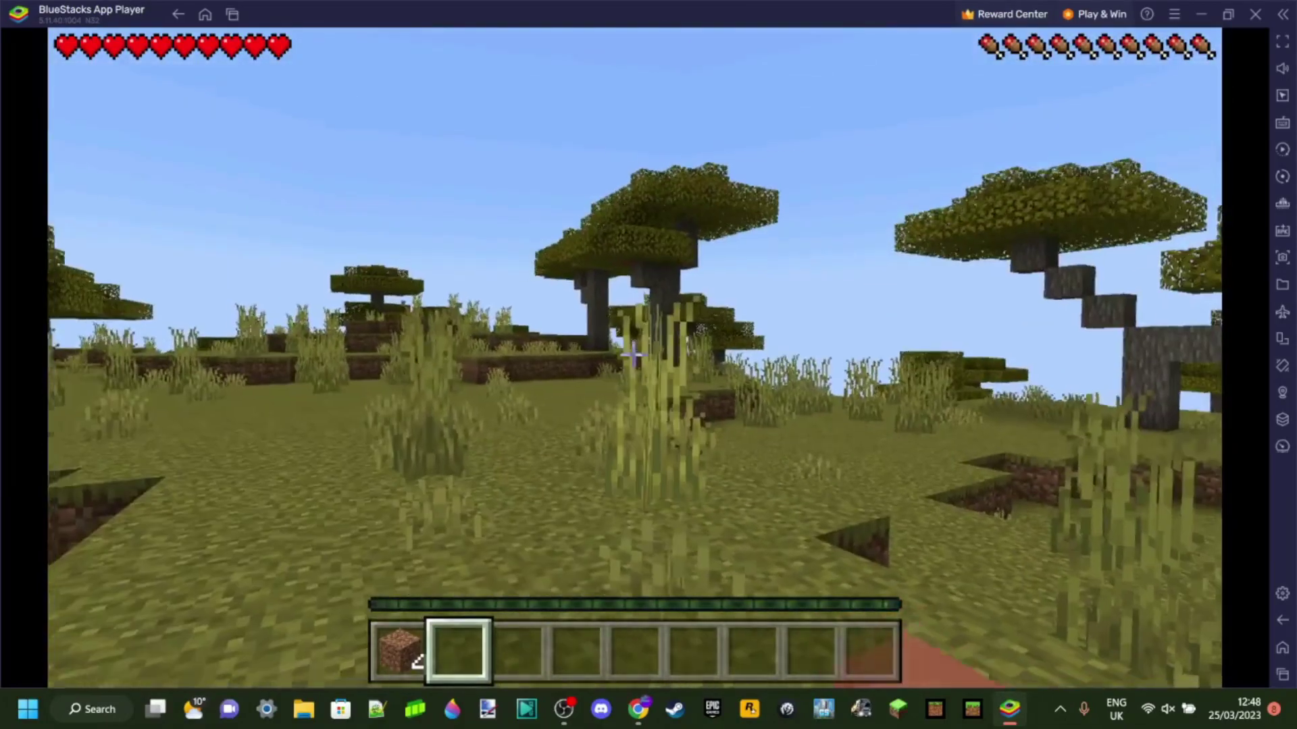
Step: Pause the game, review the Keyboard & Mouse settings around Auto Jump and Full Keyboard Gameplay, and resume the game
key("Escape")
left_click(177, 260)
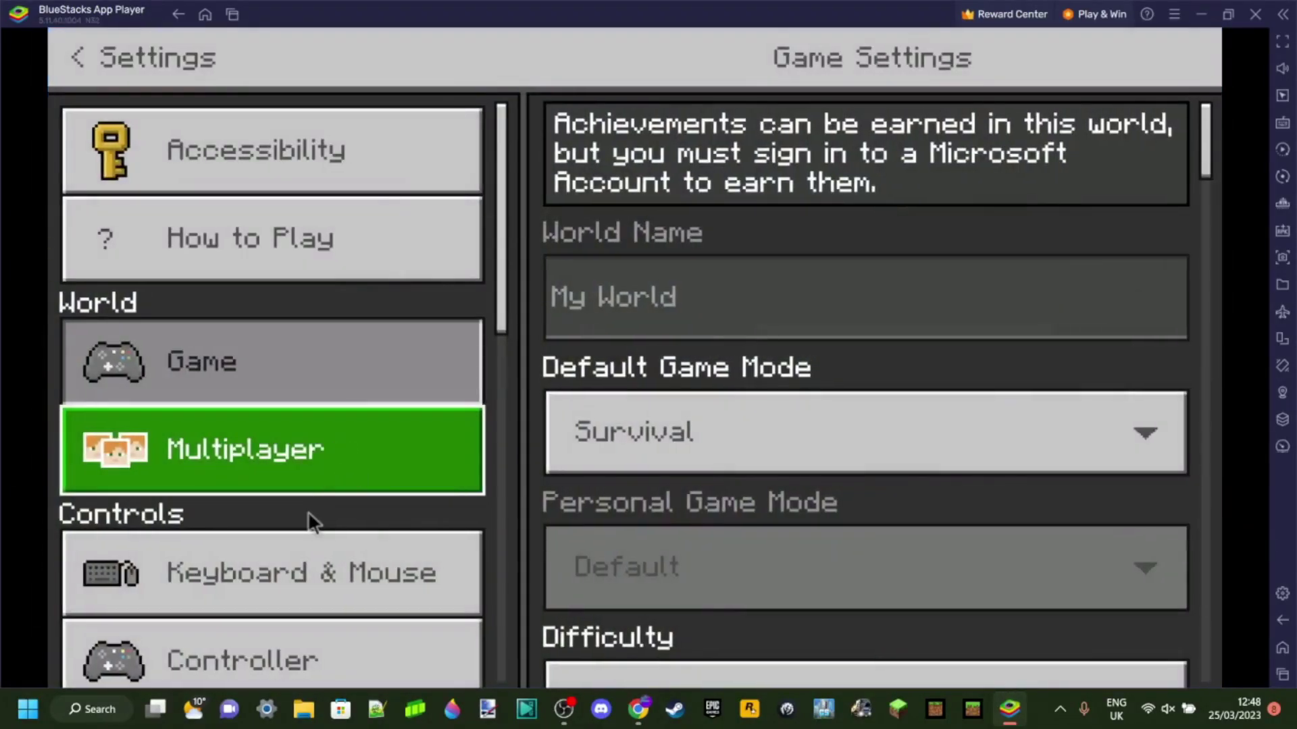
left_click(328, 557)
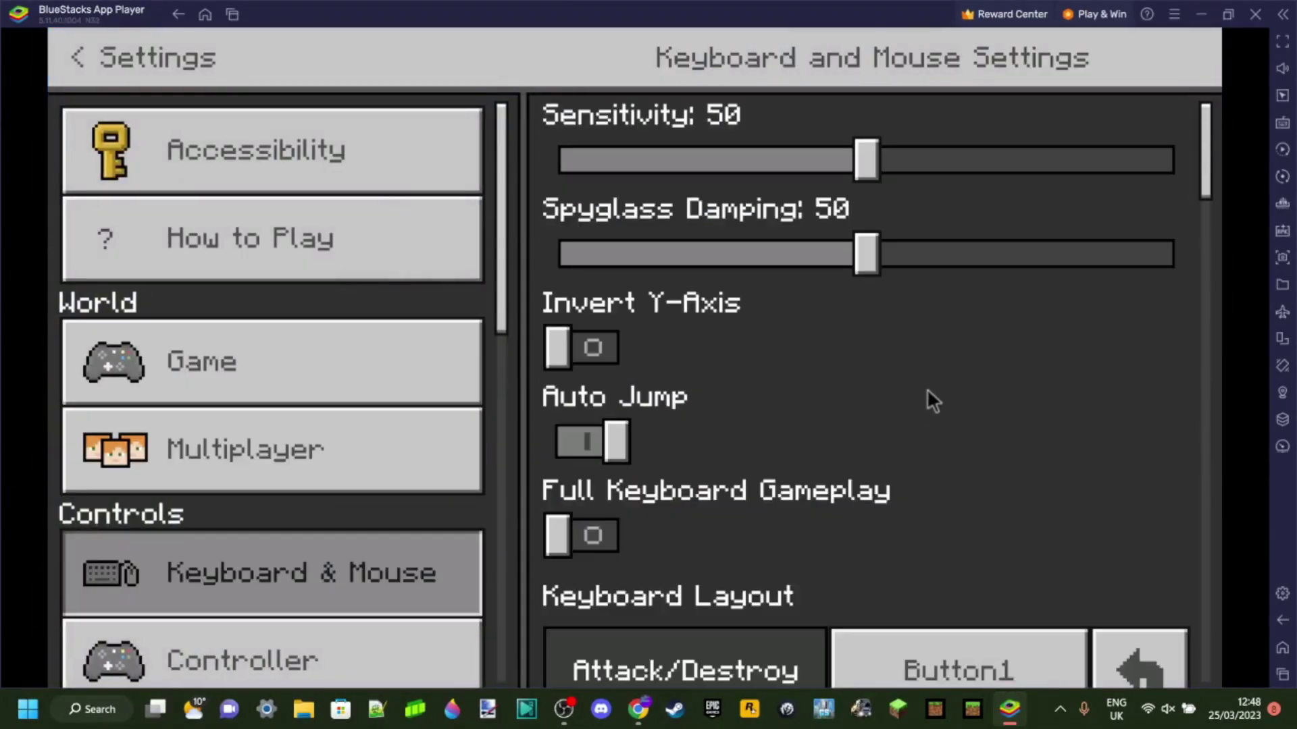
scroll(930, 387, "down", 5)
scroll(756, 374, "up", 3)
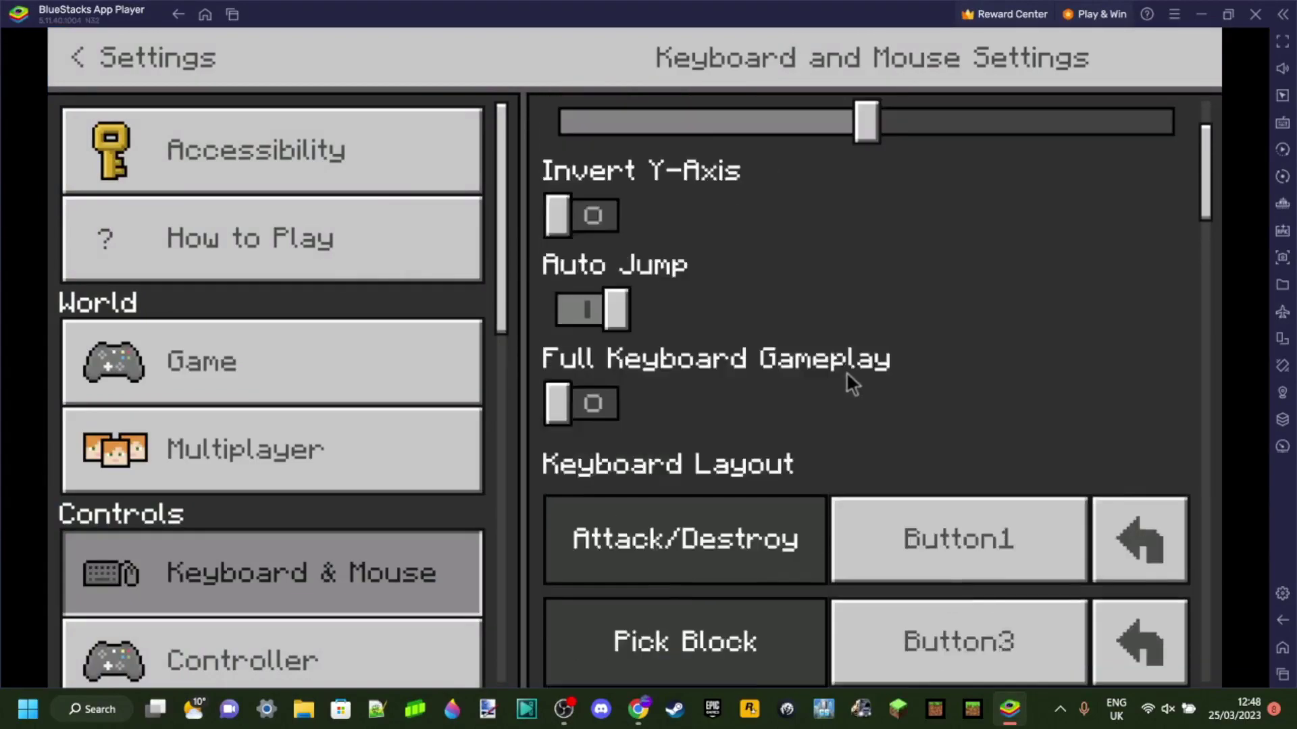
scroll(846, 371, "up", 2)
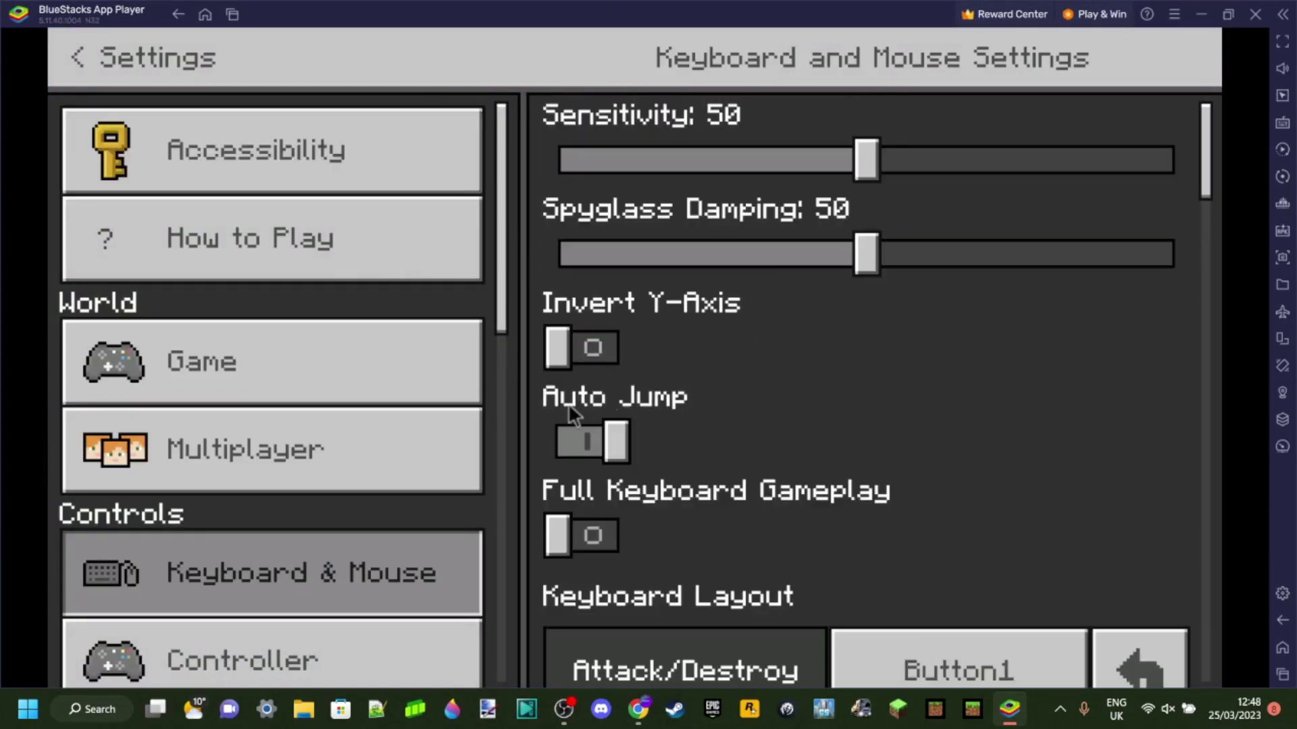
scroll(319, 392, "down", 3)
left_click(83, 71)
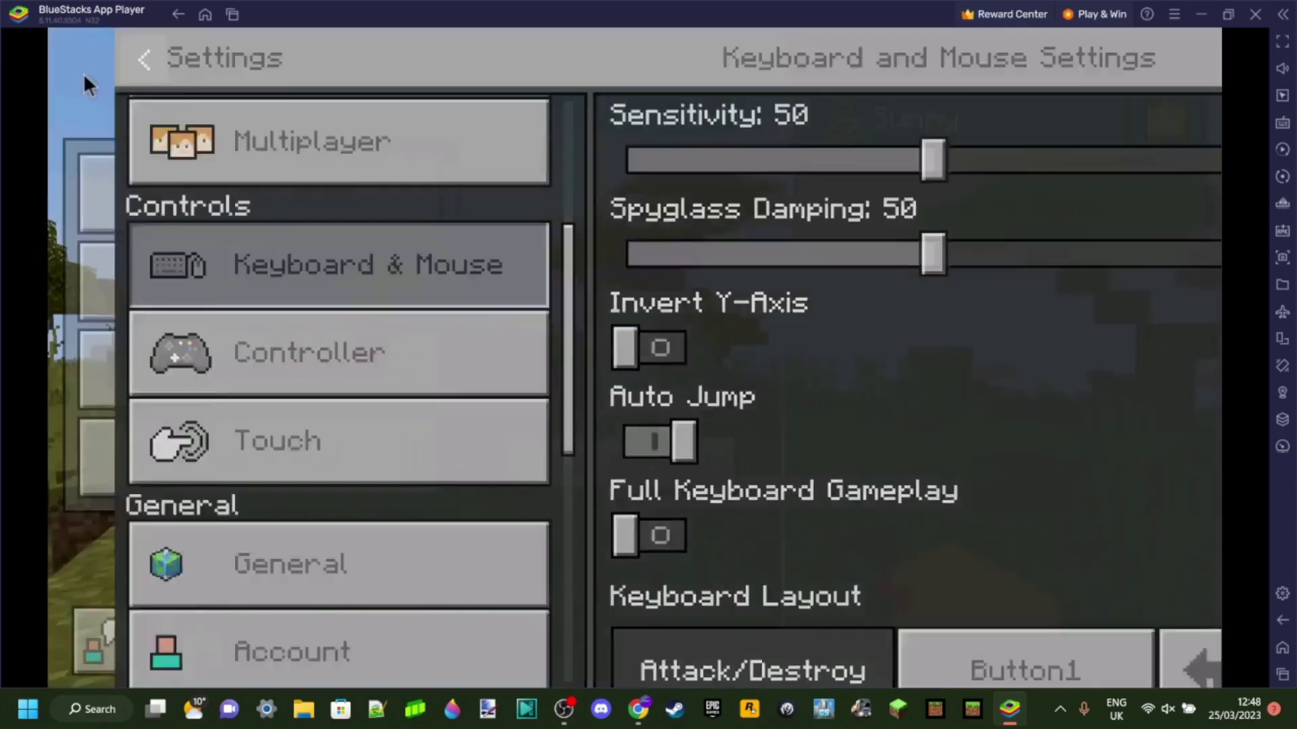
left_click(424, 233)
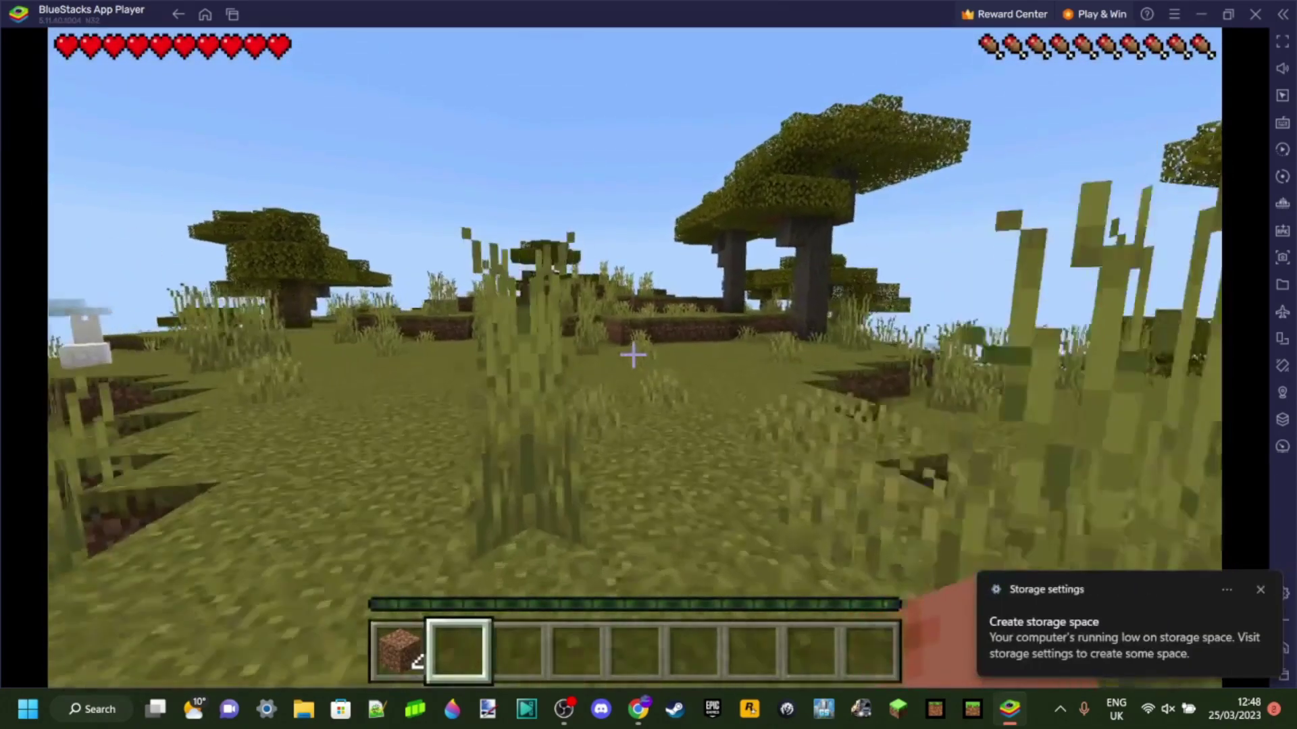
Step: Walk across the grassy plateau, past the tall grass and acacia tree, and over the raised dirt ledges
key("w")
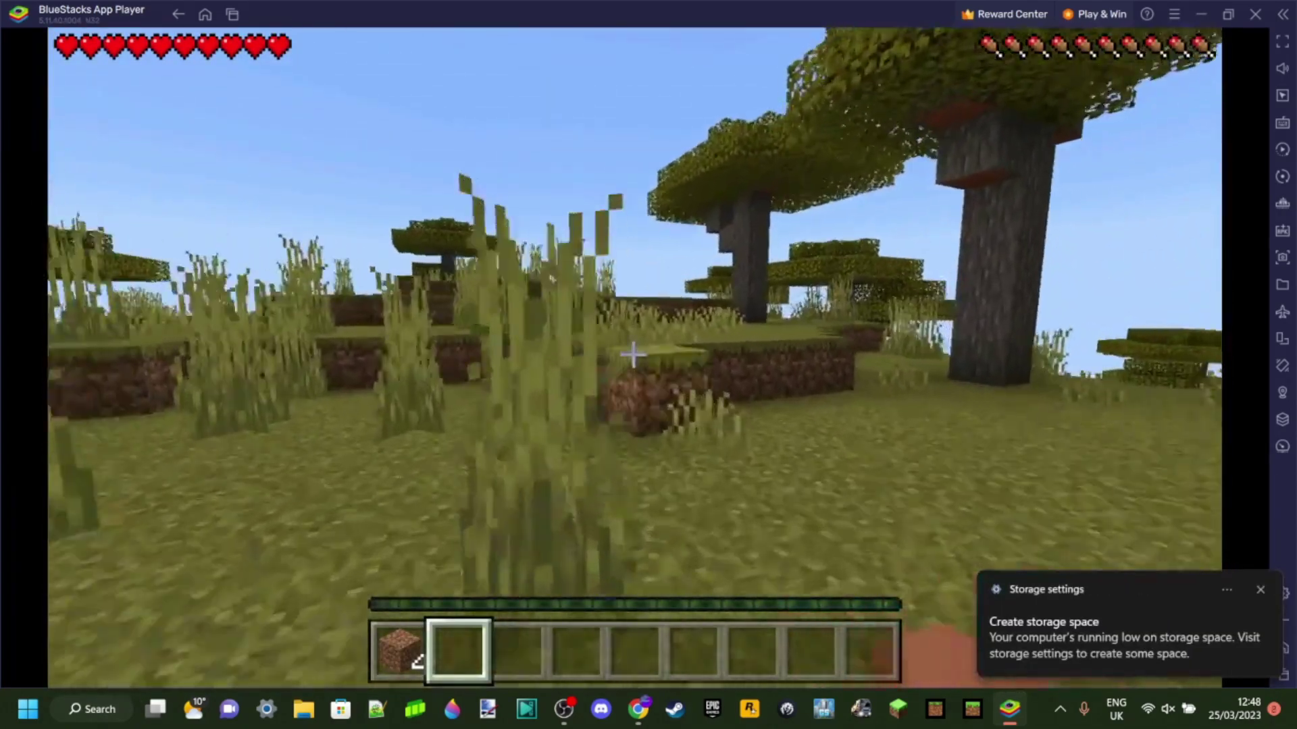
key("w")
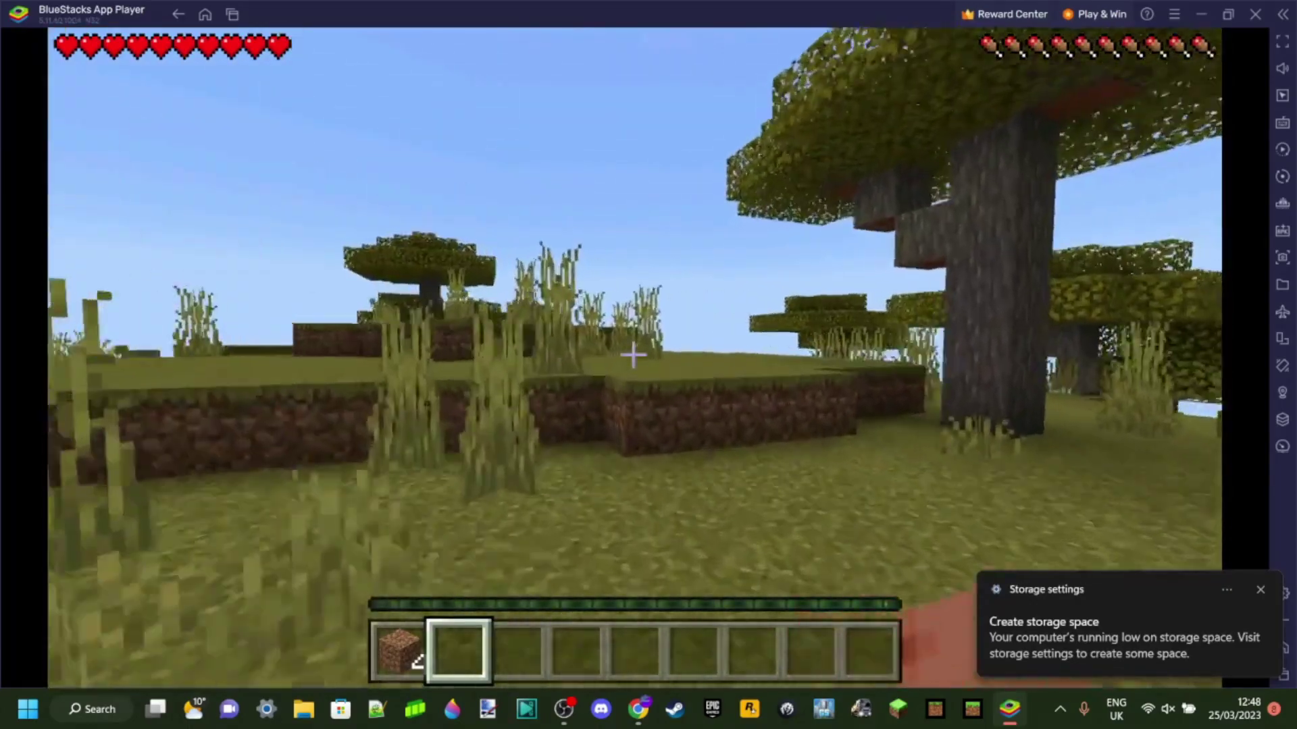
key("w")
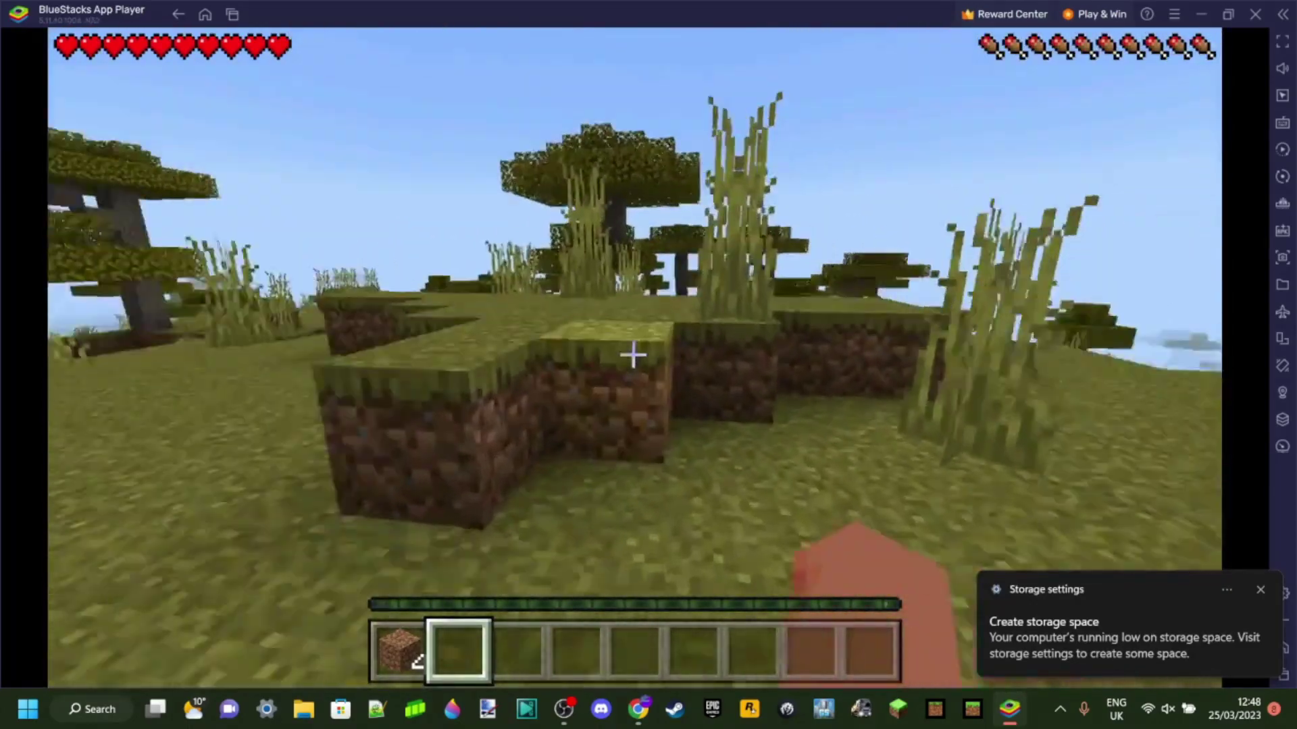
key("w")
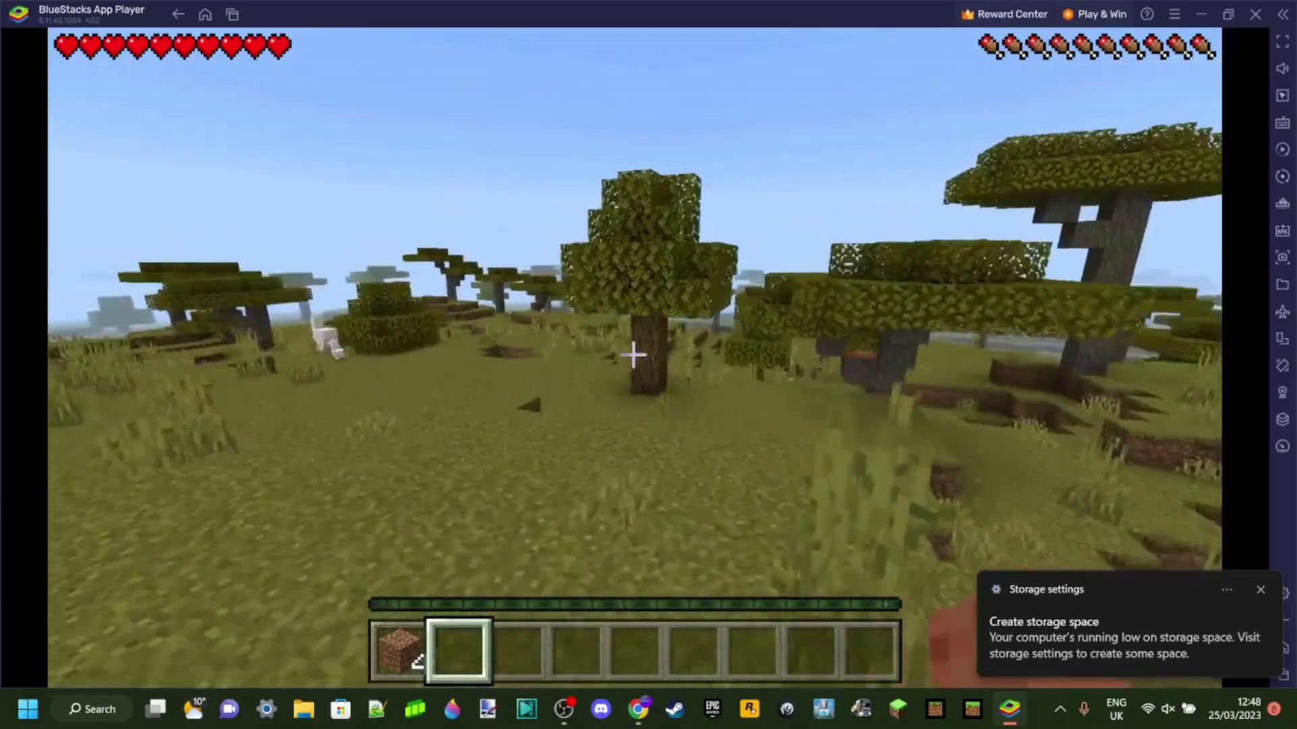
key("w")
Step: Walk down from the raised grass ledge past the cow and sheep to the tree near the yellow flowers
mouse_move(633, 355)
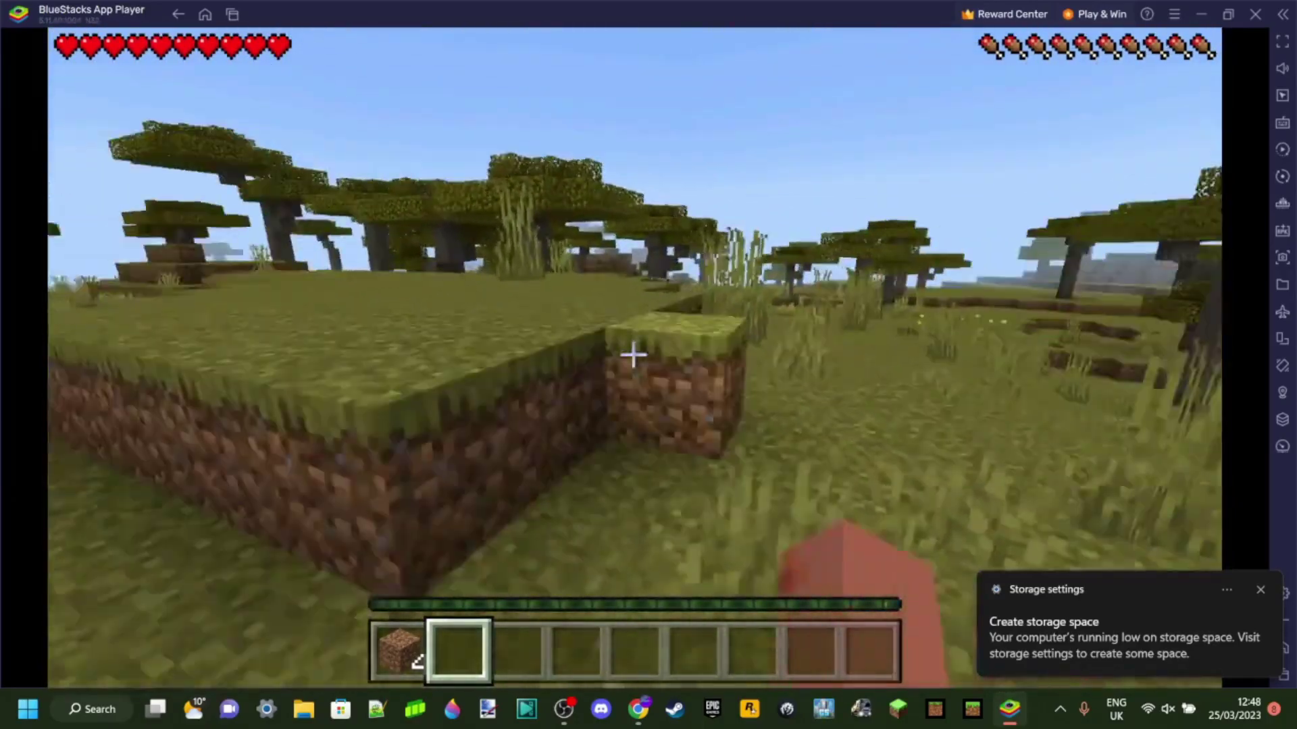
key("w")
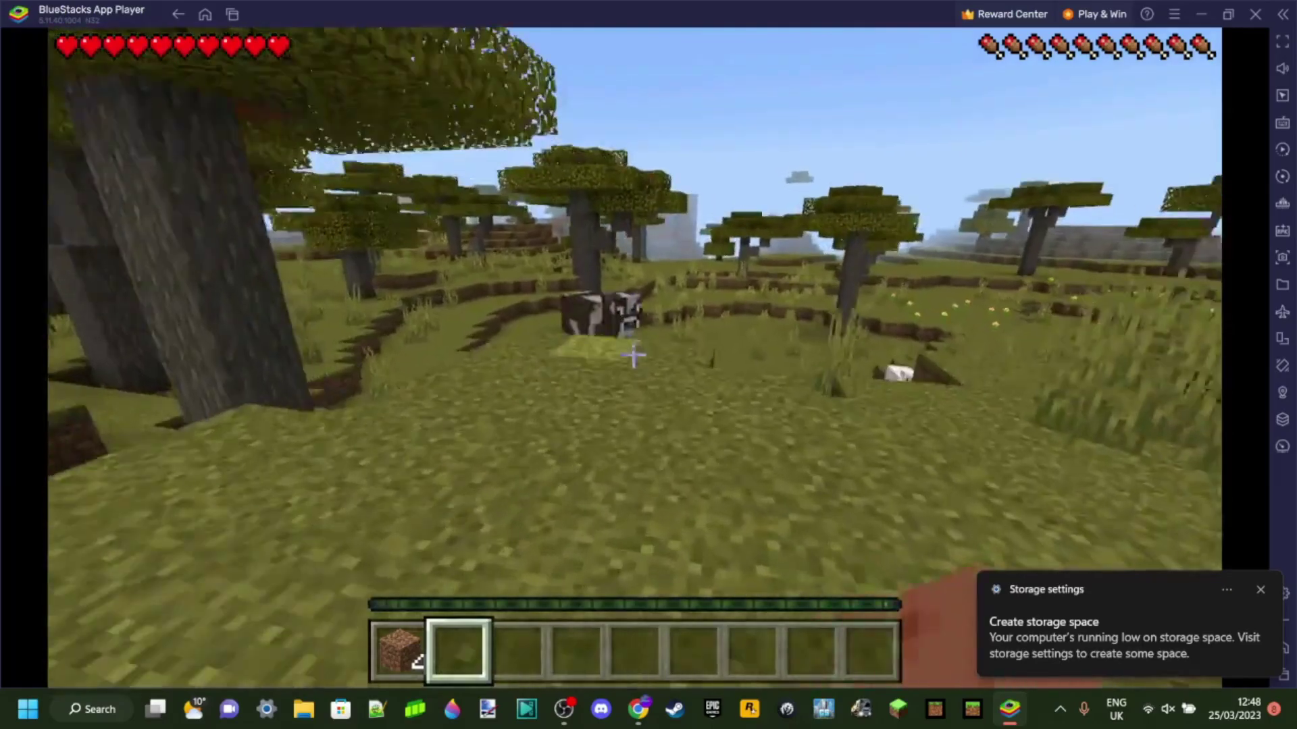
key("w")
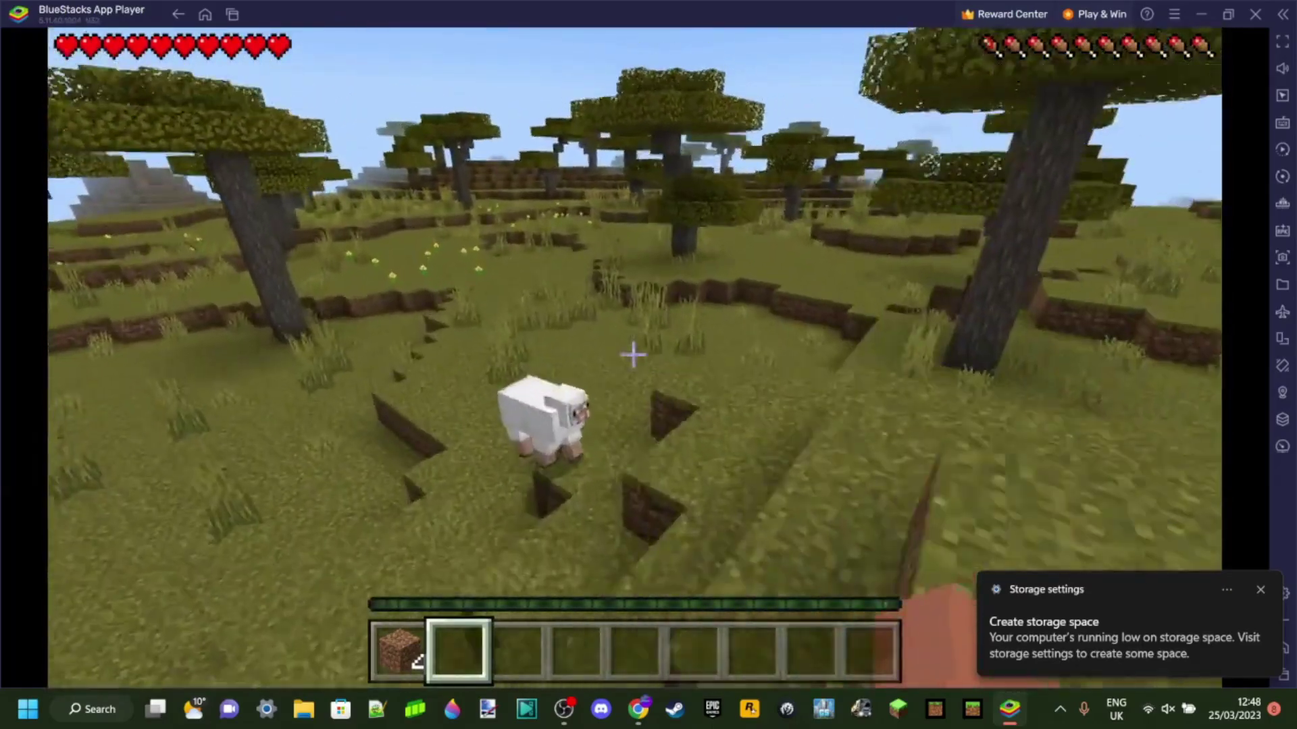
key("w")
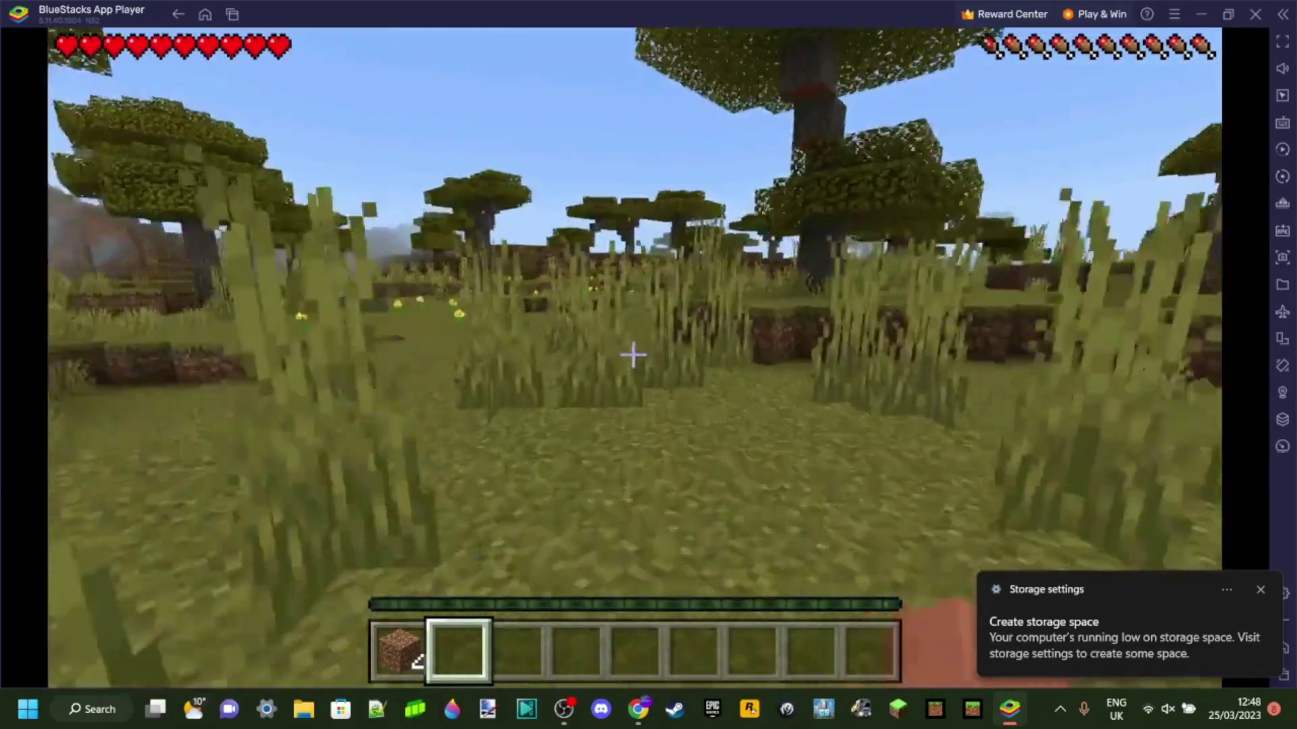
key("w")
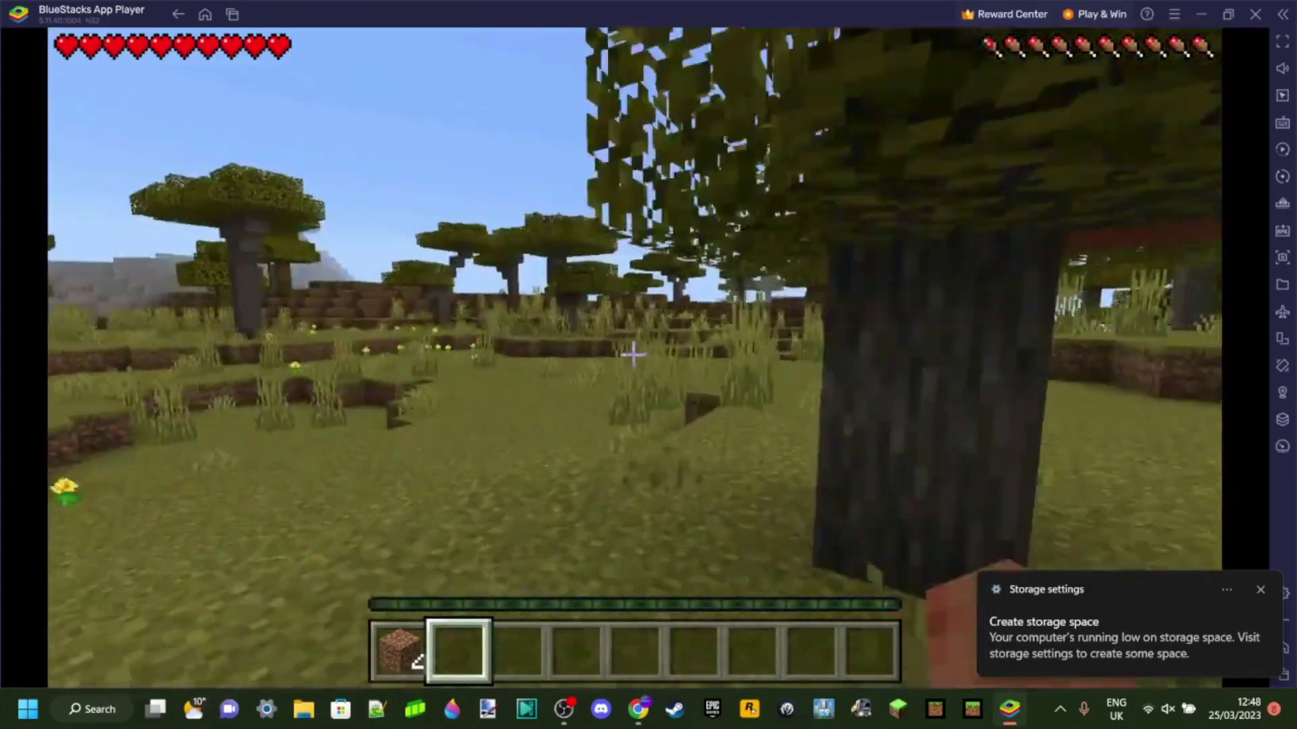
key("w")
Step: Switch to the front-facing third-person view and run the character through the savanna past the yellow flowers and trees
key("F5")
key("F5")
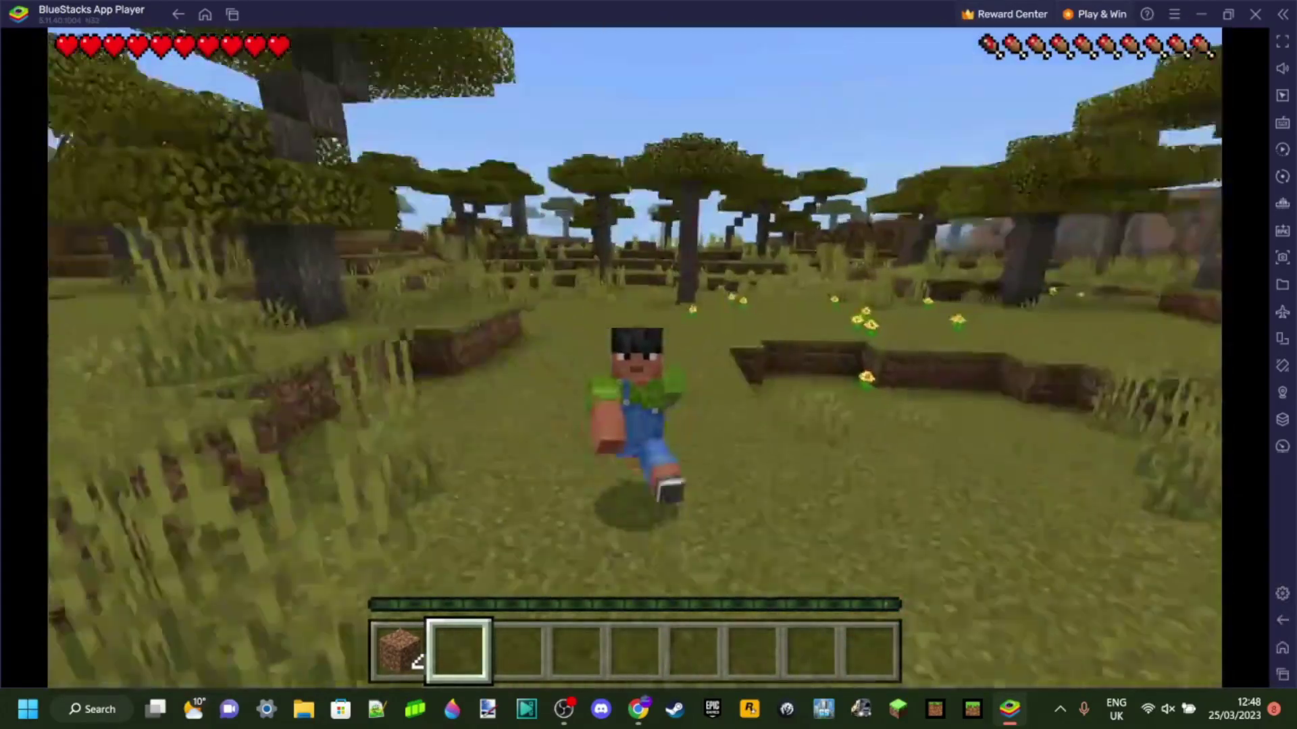
key("w")
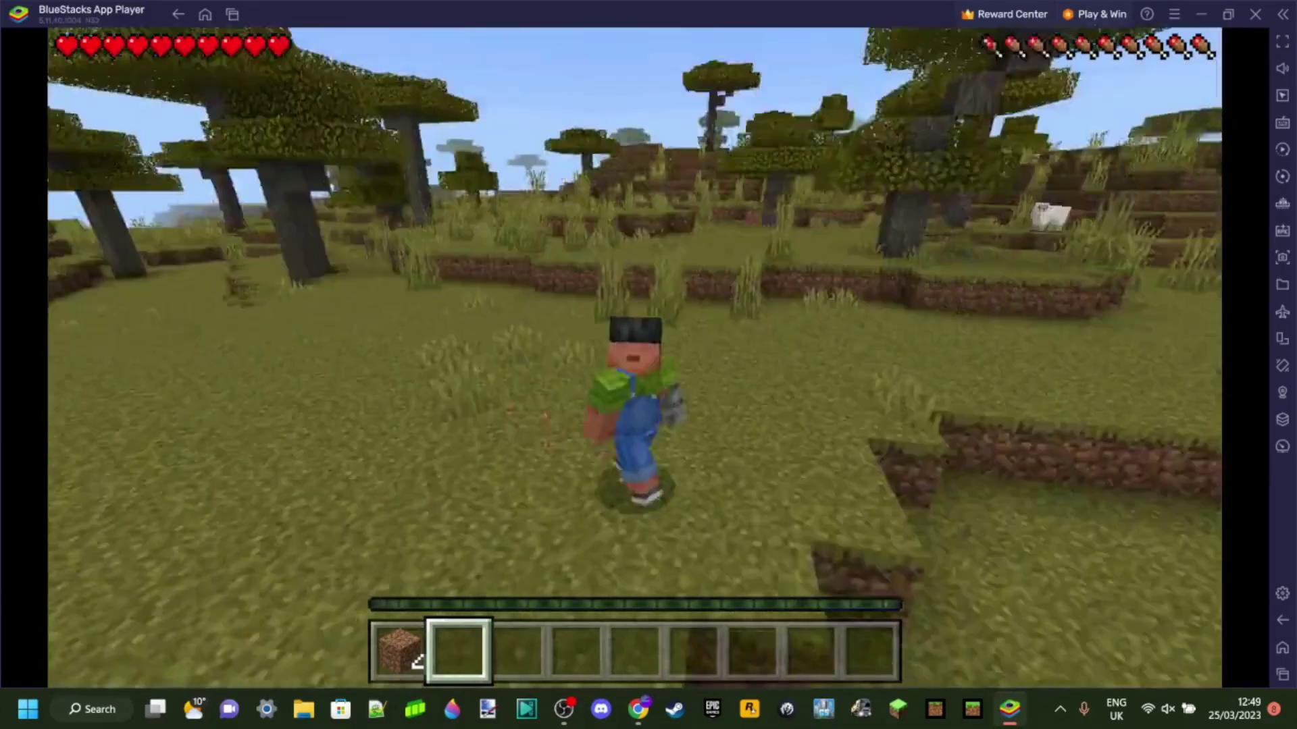
key("w")
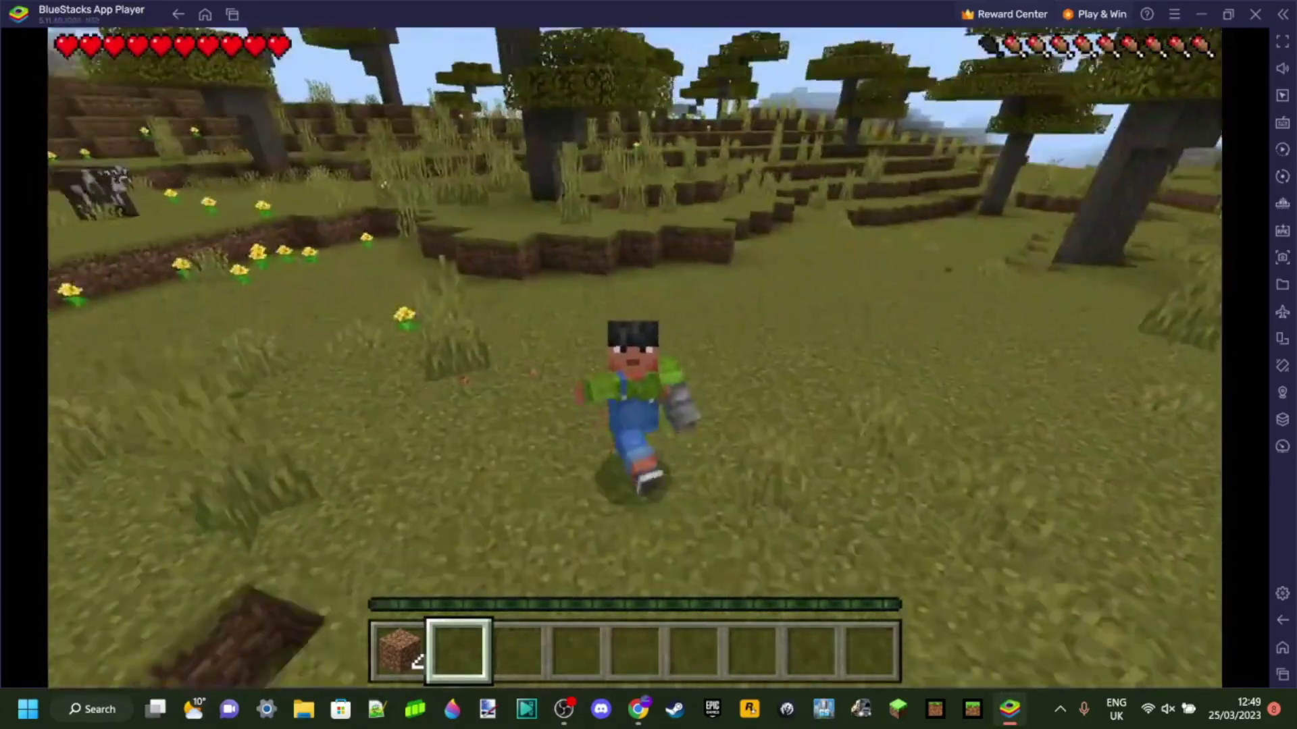
key("w")
key("w")
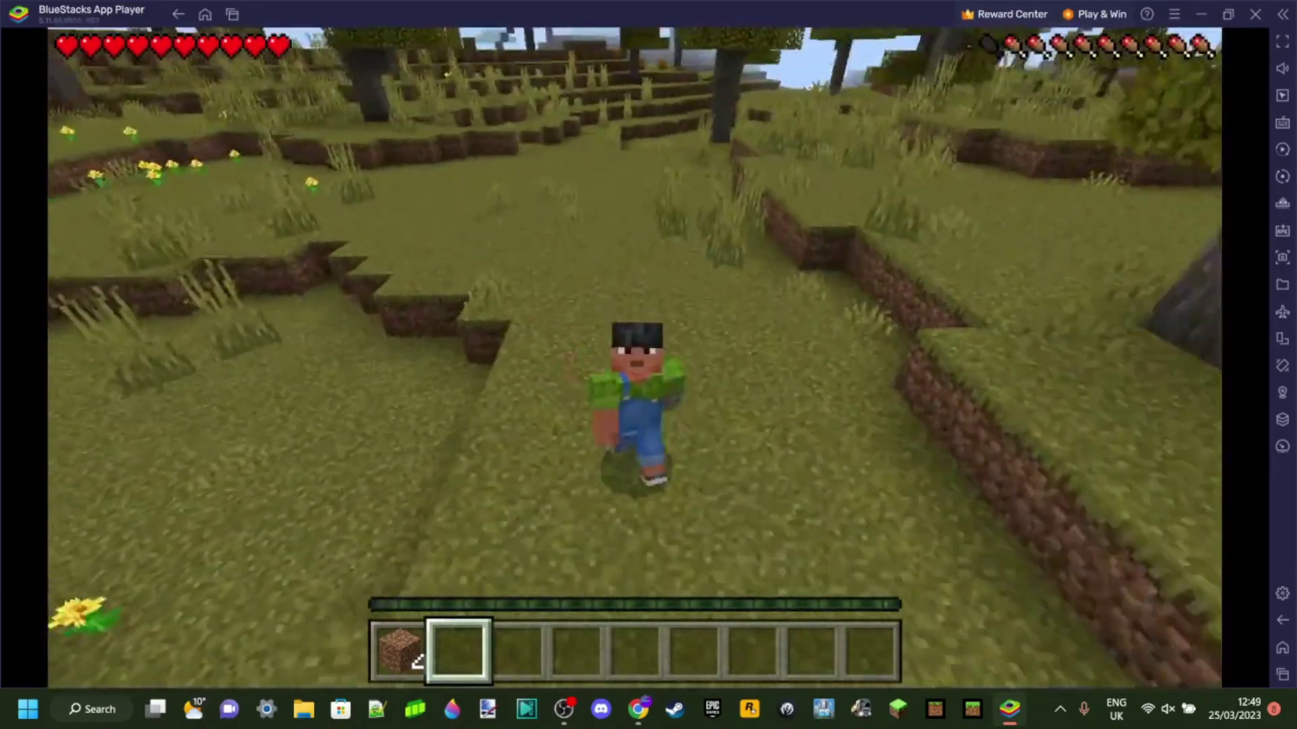
key("w")
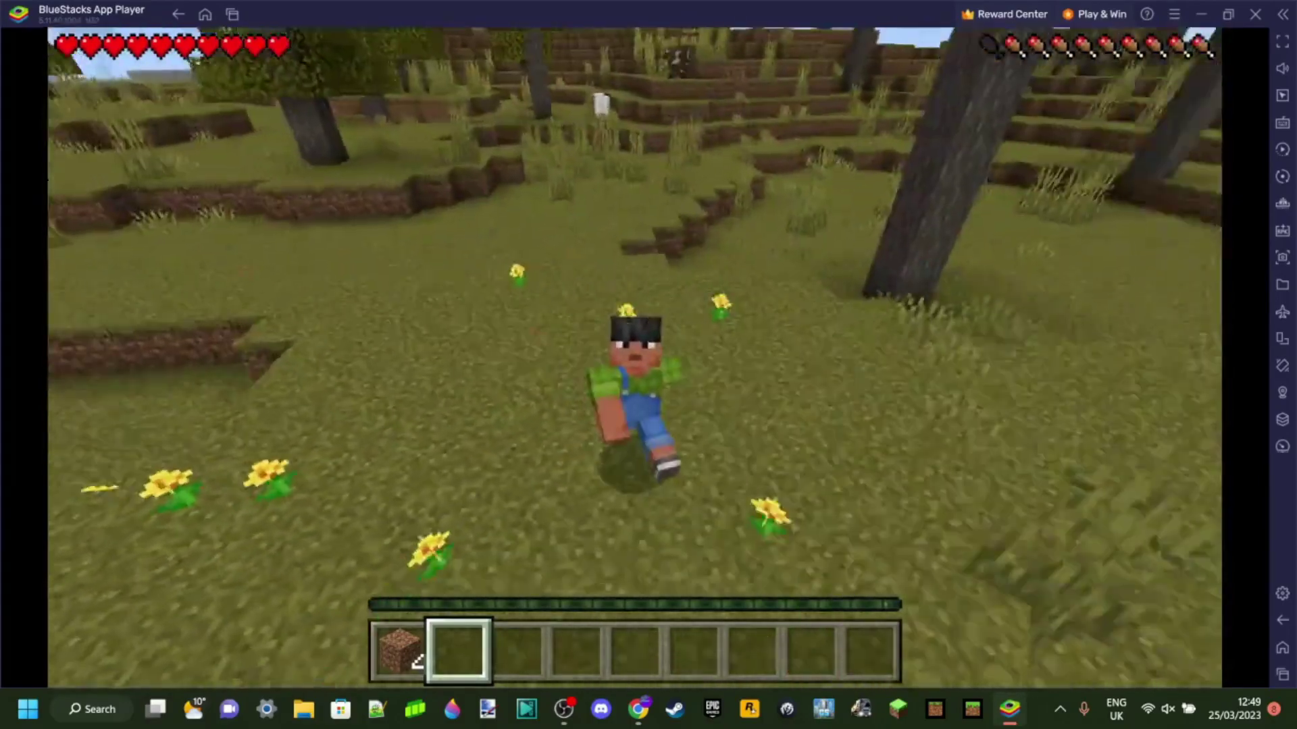
key("w")
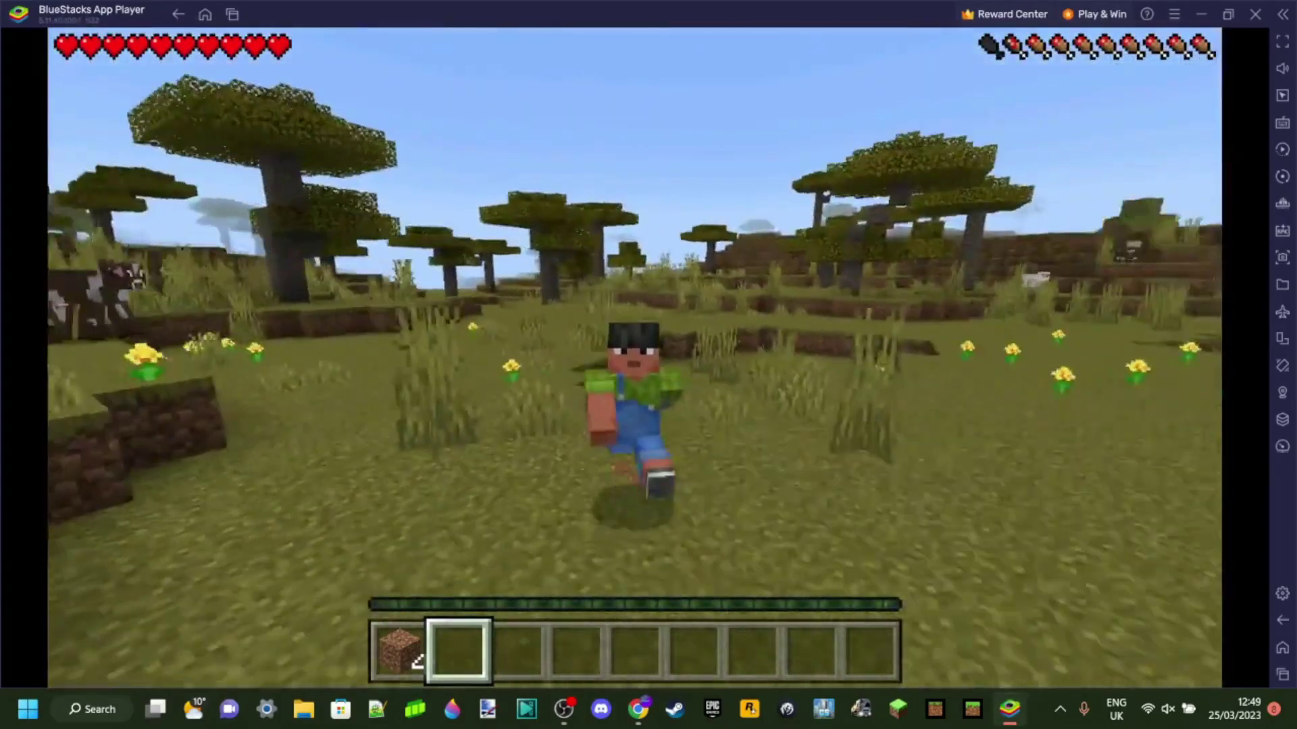
key("w")
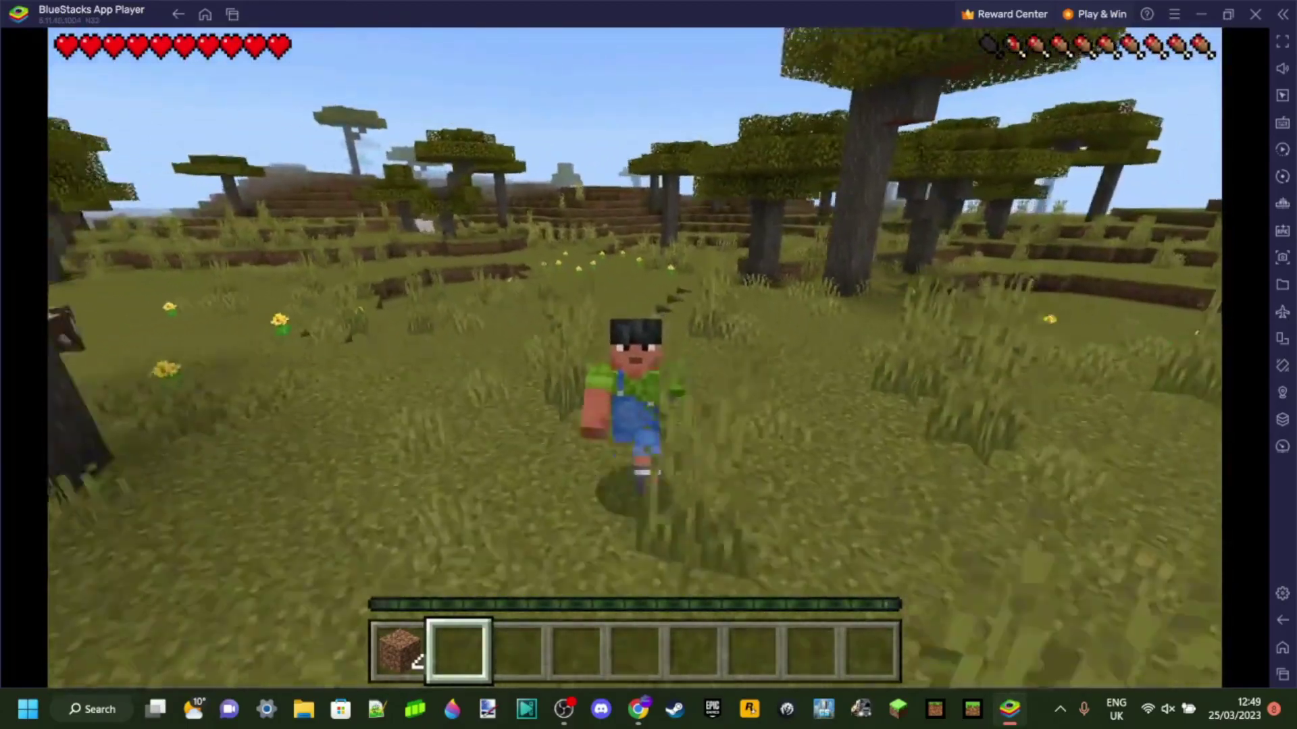
key("w")
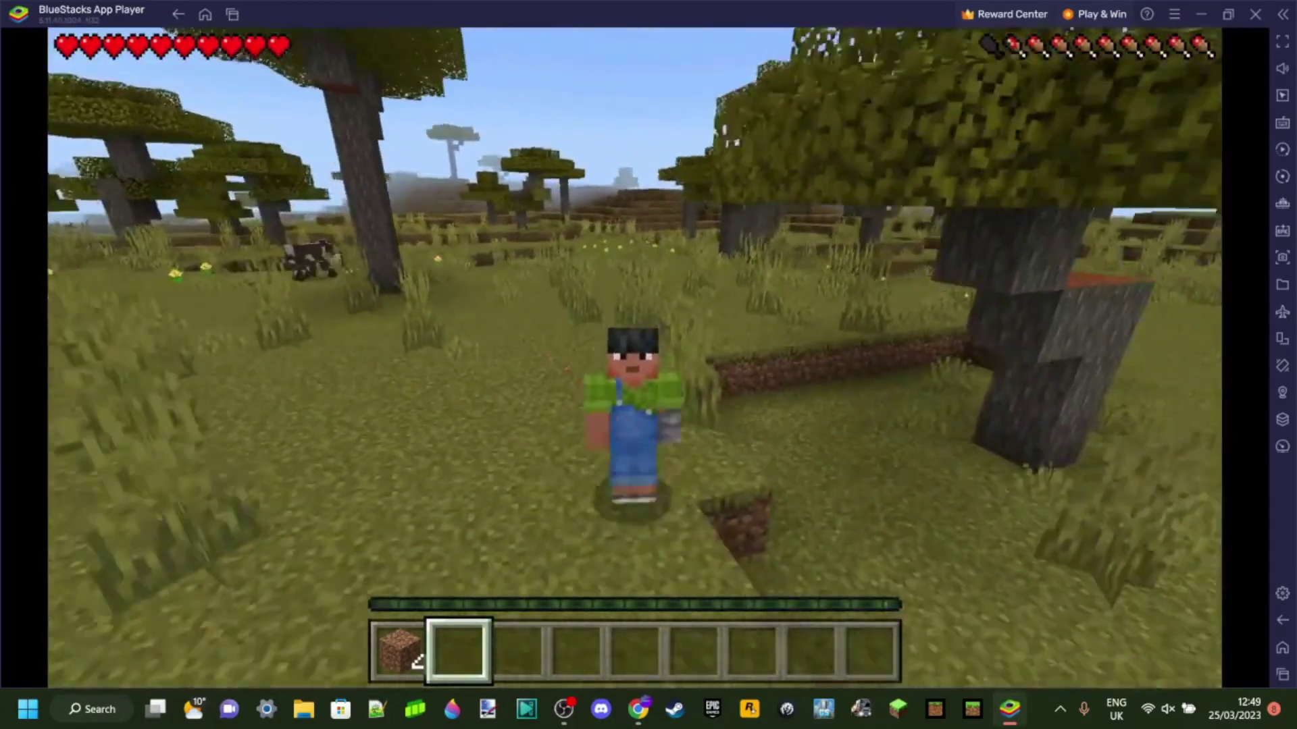